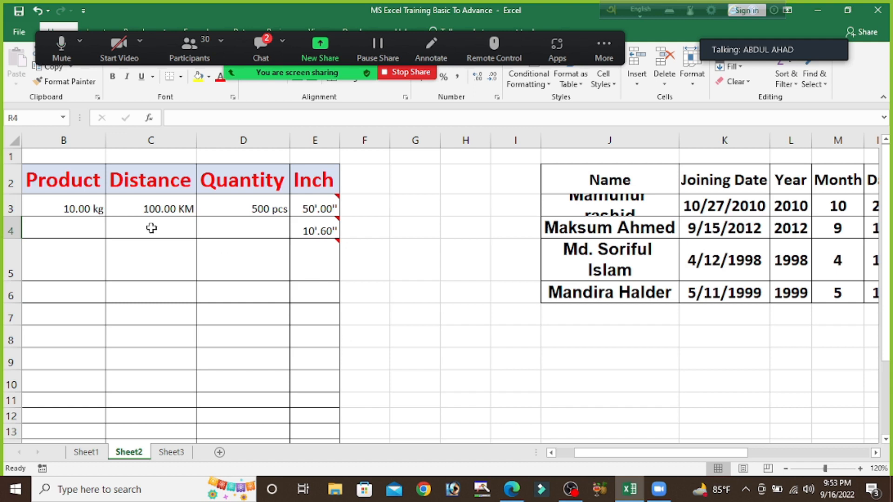
# Step: Clear the sample values from cells B3 to E5 under the Product, Distance, Quantity and Inch headings
pyautogui.moveTo(70, 209)
pyautogui.mouseDown()
pyautogui.moveTo(216, 238)
pyautogui.moveTo(331, 242)
pyautogui.mouseUp()
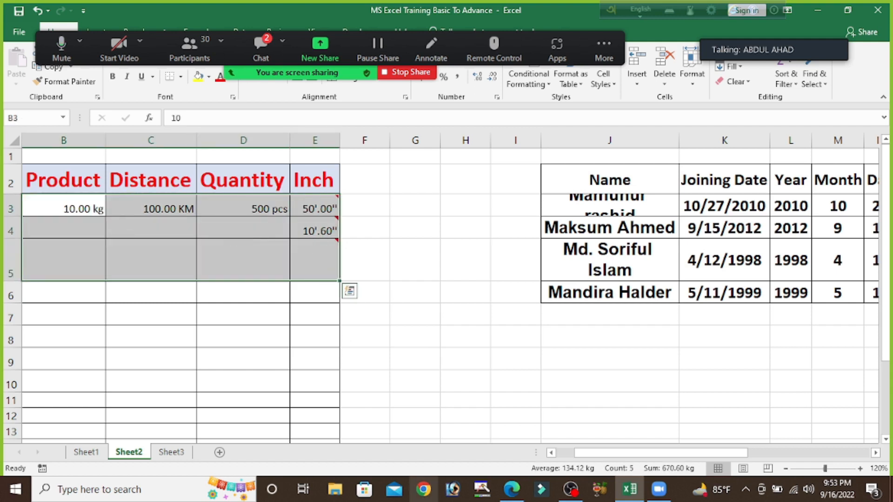
pyautogui.press('Delete')
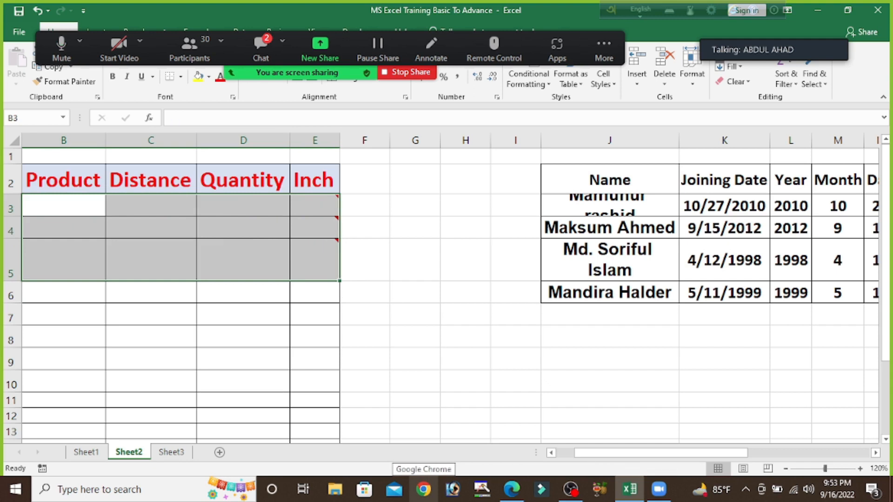
pyautogui.click(421, 340)
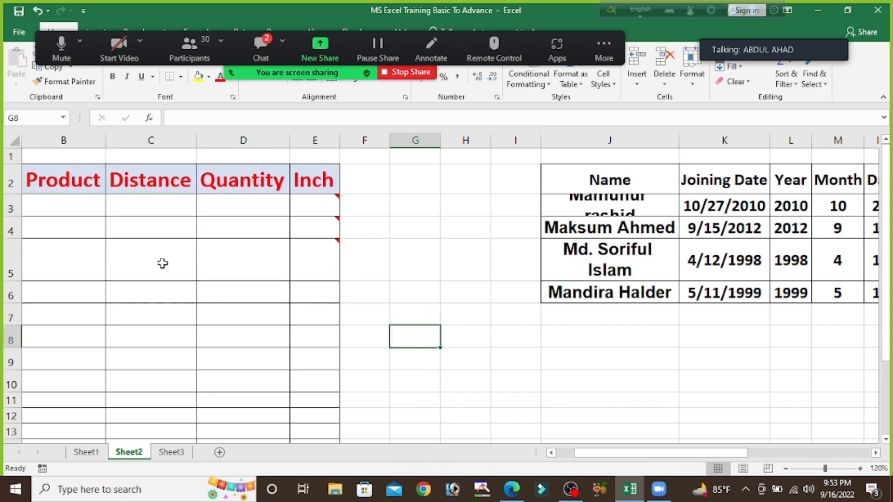
# Step: Enter "50 kg" in cell B3 and 50 in cell B4 of the Product column
pyautogui.click(69, 206)
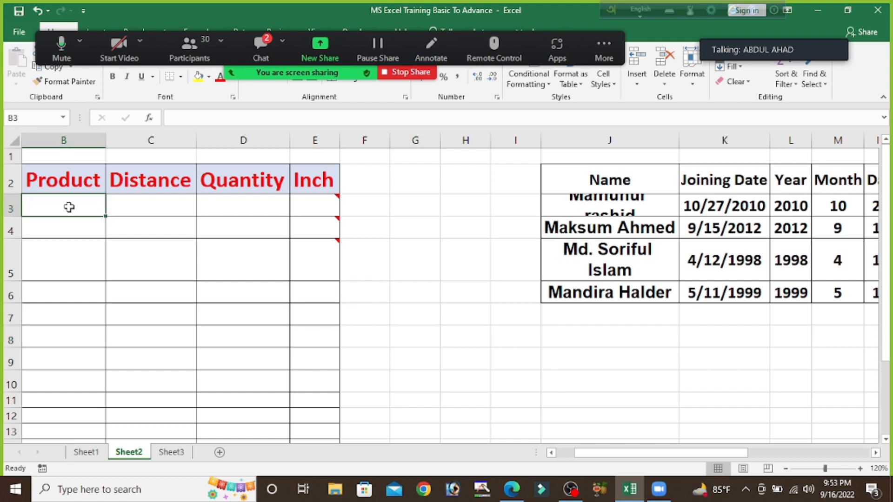
pyautogui.write('50')
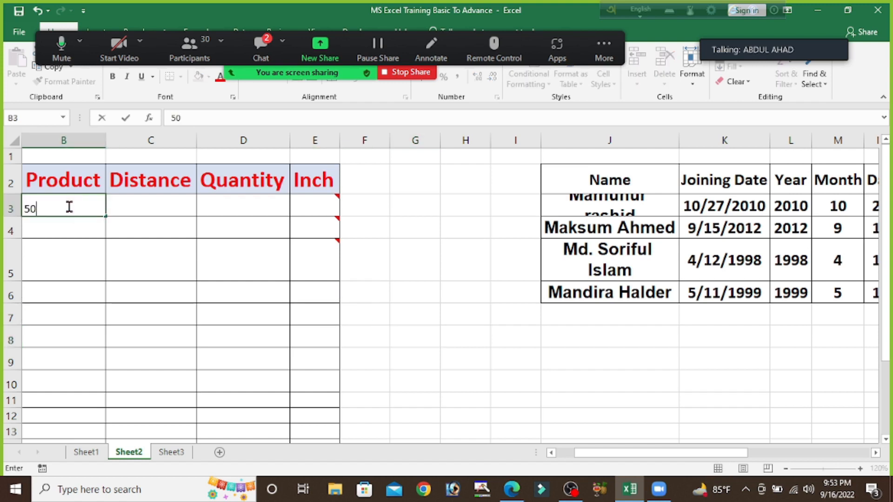
pyautogui.write(' kg')
pyautogui.click(66, 233)
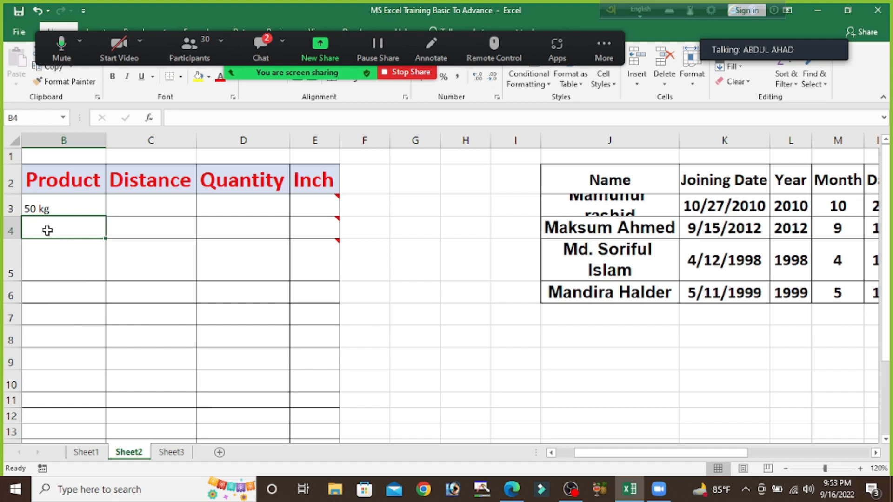
pyautogui.write('50')
pyautogui.press('Return')
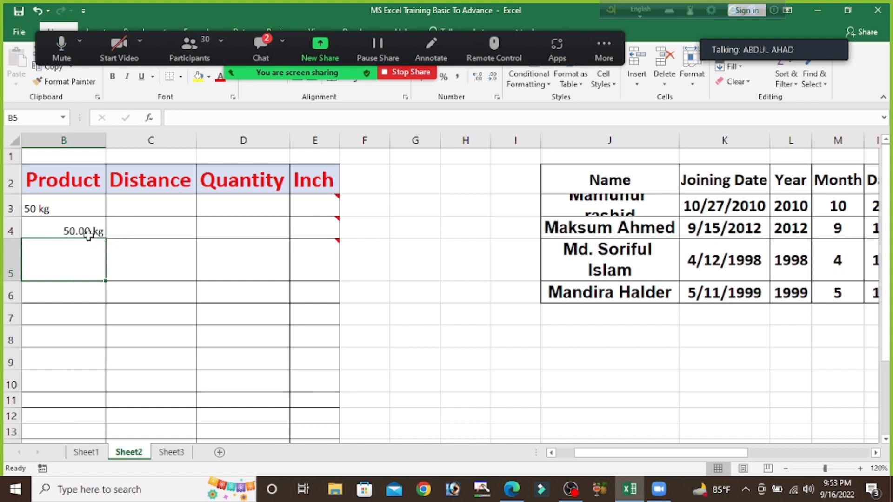
# Step: Enter 50 in cell G3, outside the product table
pyautogui.click(419, 207)
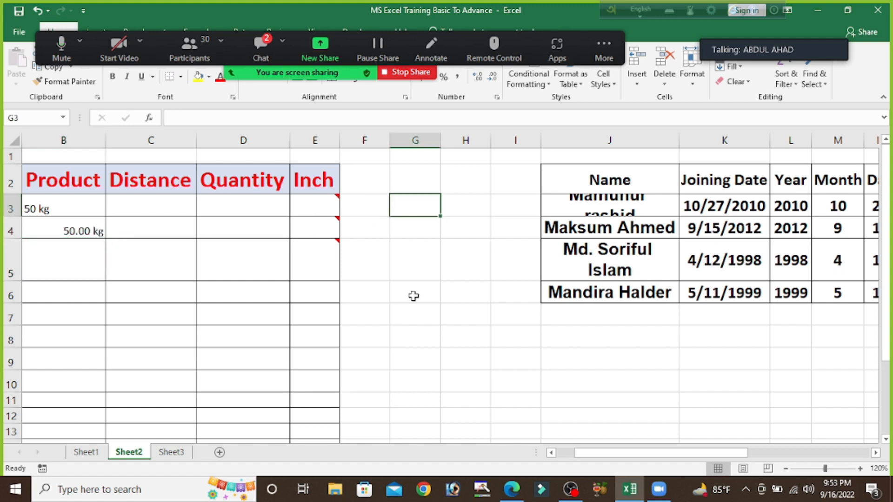
pyautogui.write('50')
pyautogui.press('Return')
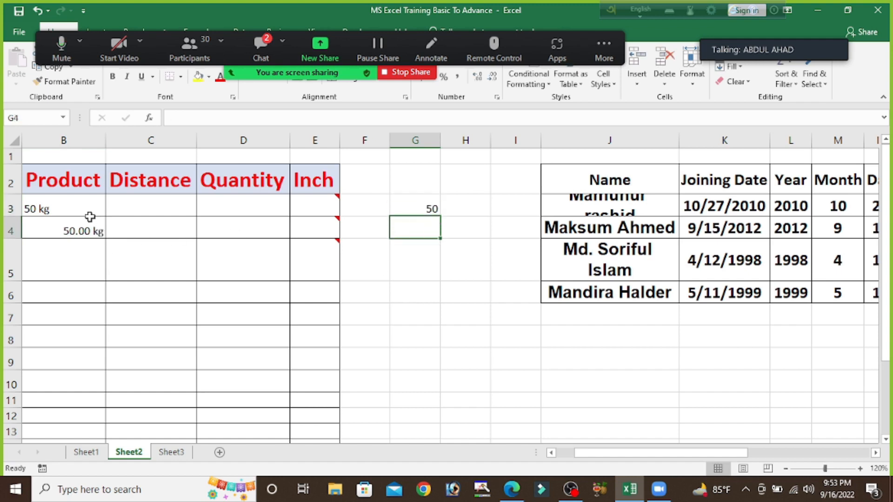
# Step: Enter 100 in cell B5 of the Product column
pyautogui.click(91, 259)
pyautogui.write('100')
pyautogui.press('Return')
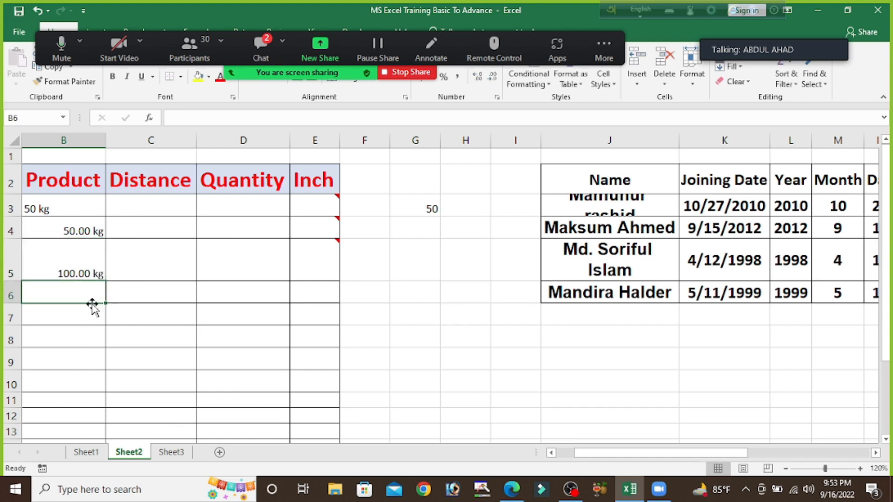
# Step: Clear the Product column entries from B3 to B8
pyautogui.moveTo(56, 209); pyautogui.dragTo(86, 338)
pyautogui.press('Delete')
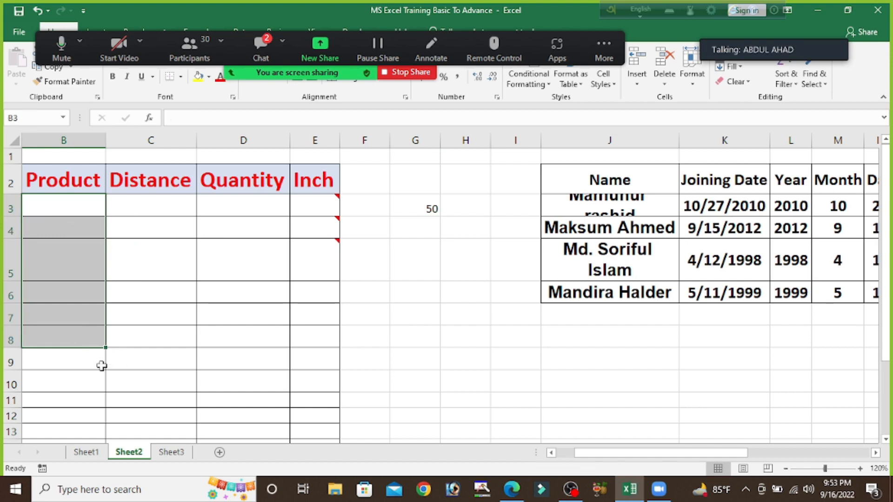
pyautogui.scroll(-1, 422, 320)
pyautogui.scroll(-1, 422, 320)
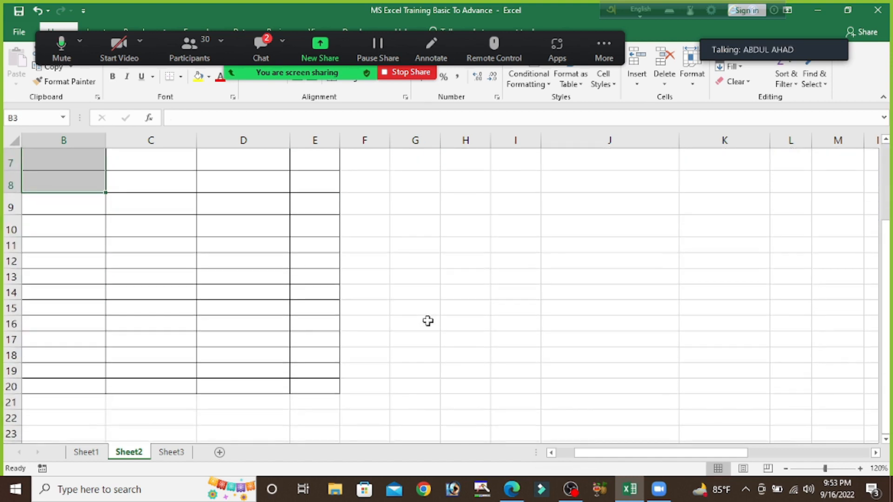
pyautogui.scroll(2, 424, 321)
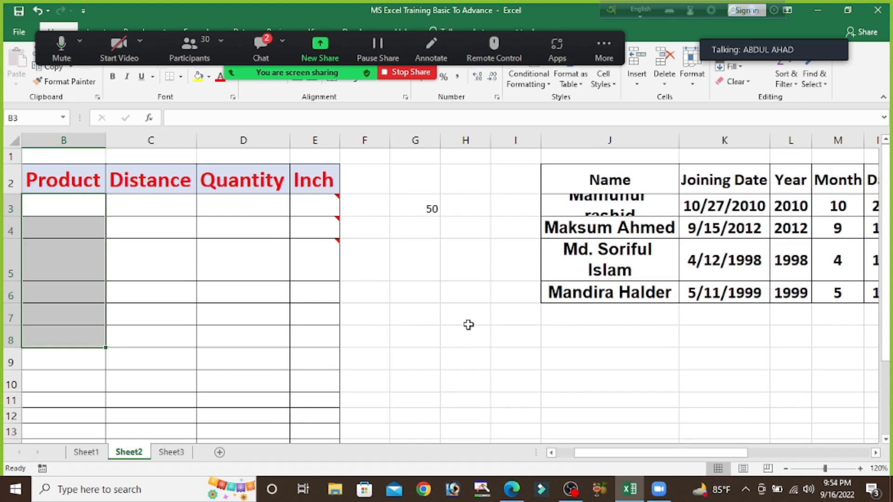
# Step: Examine the custom number format applied to the Product column and leave the cell format settings without changing them
pyautogui.click(70, 135)
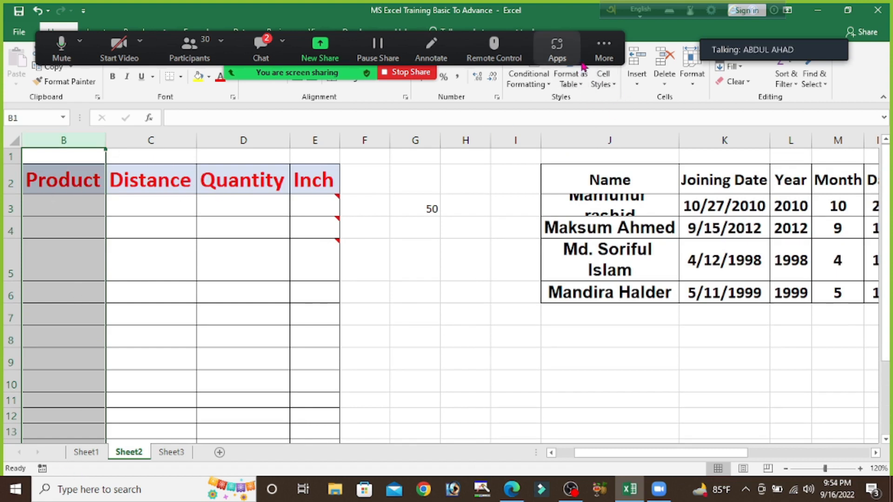
pyautogui.moveTo(583, 62); pyautogui.dragTo(546, 36)
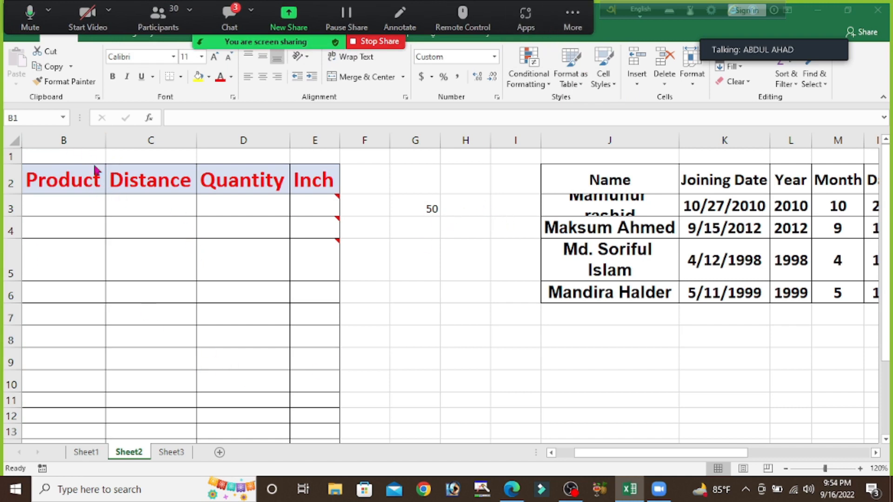
pyautogui.click(66, 137)
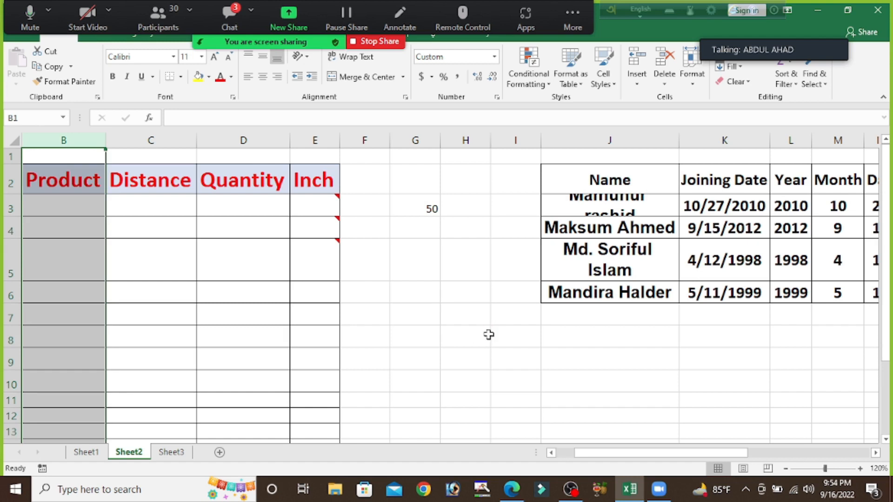
pyautogui.hotkey('ctrl', '1')
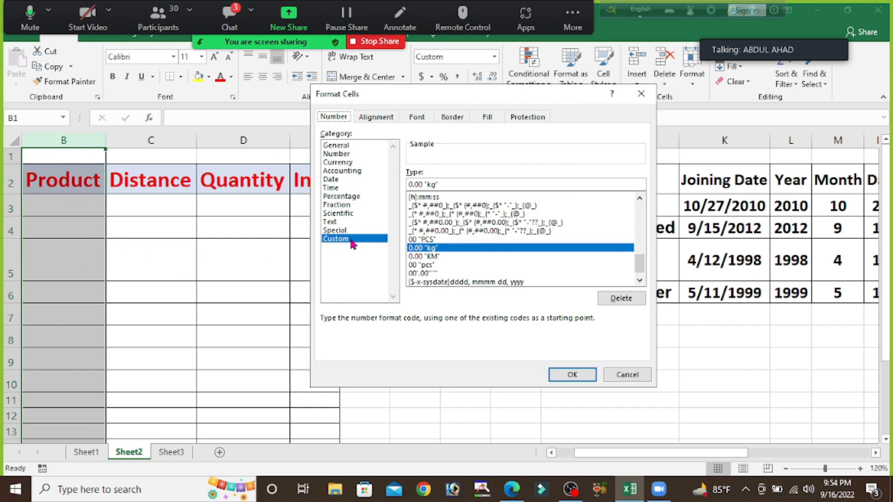
pyautogui.click(624, 375)
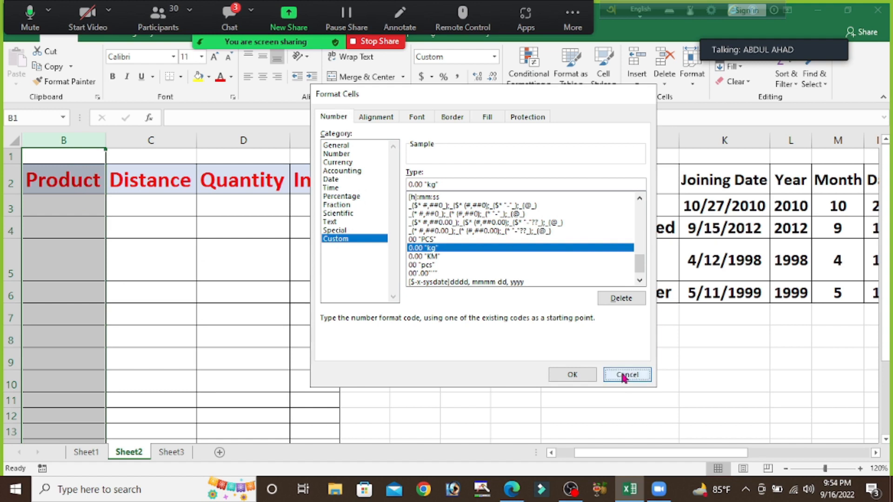
# Step: Apply the custom number format 0.00 "KG" to the whole of column G
pyautogui.click(426, 138)
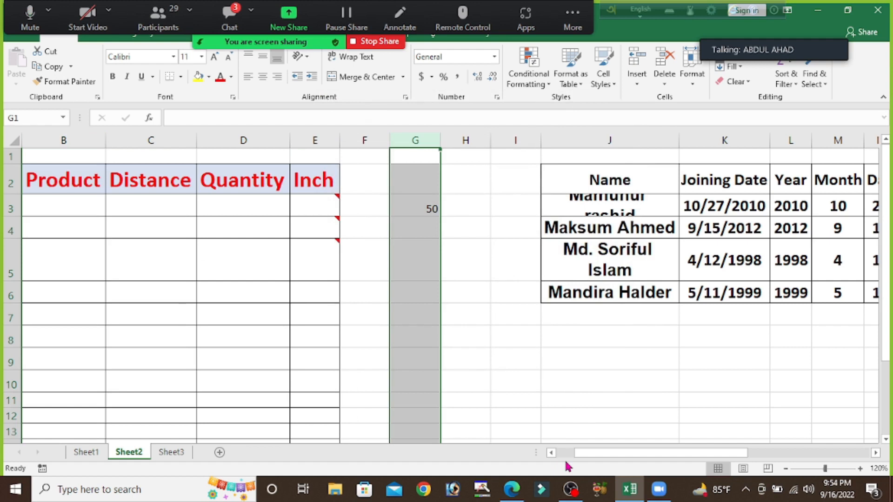
pyautogui.hotkey('ctrl', '1')
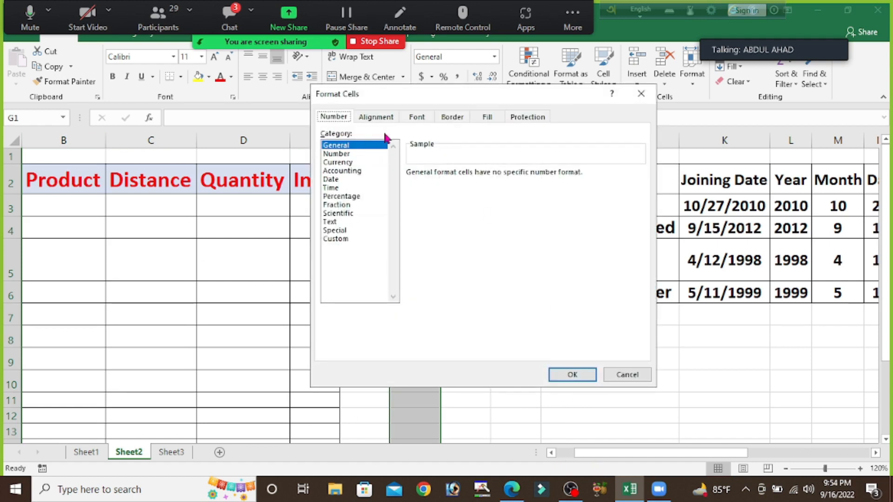
pyautogui.click(339, 239)
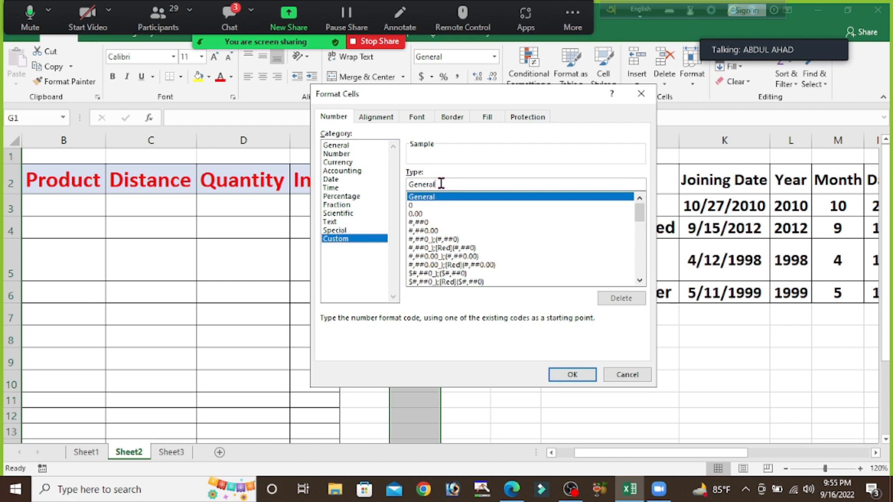
pyautogui.press('BackSpace')
pyautogui.press('BackSpace')
pyautogui.press('BackSpace')
pyautogui.press('BackSpace')
pyautogui.press('BackSpace')
pyautogui.press('BackSpace')
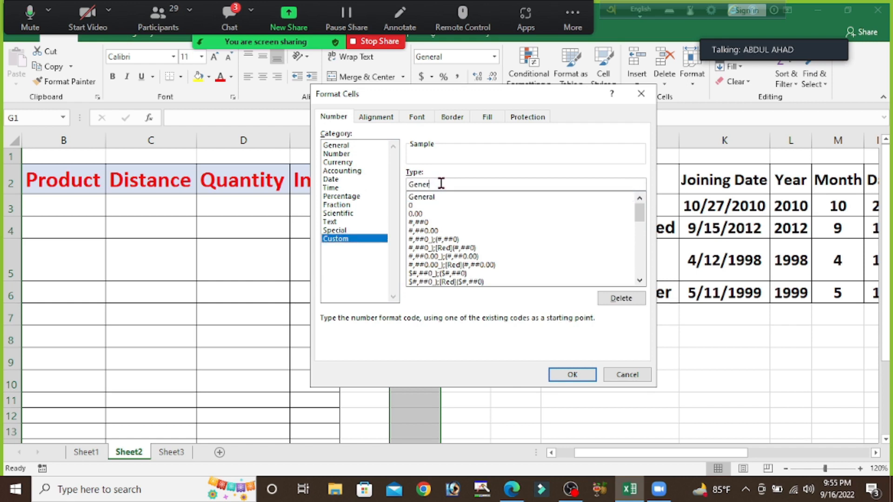
pyautogui.press('BackSpace')
pyautogui.write('0')
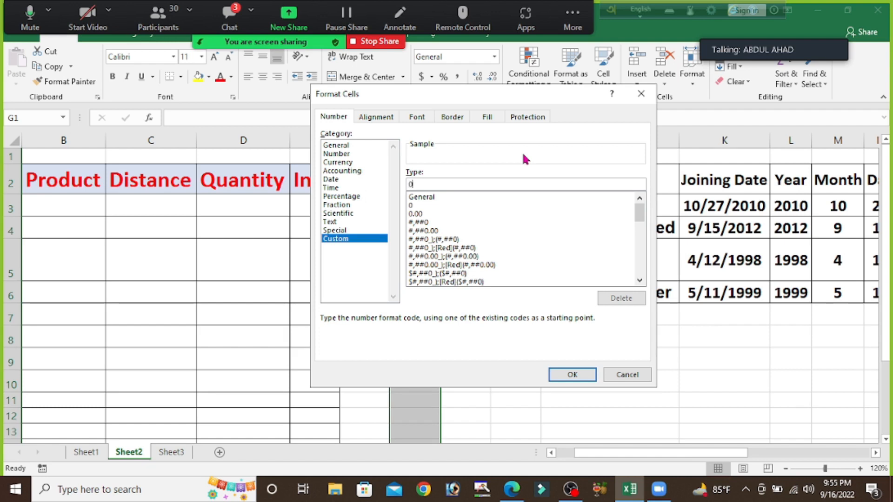
pyautogui.write('.00')
pyautogui.press('BackSpace')
pyautogui.write('"')
pyautogui.write('KG')
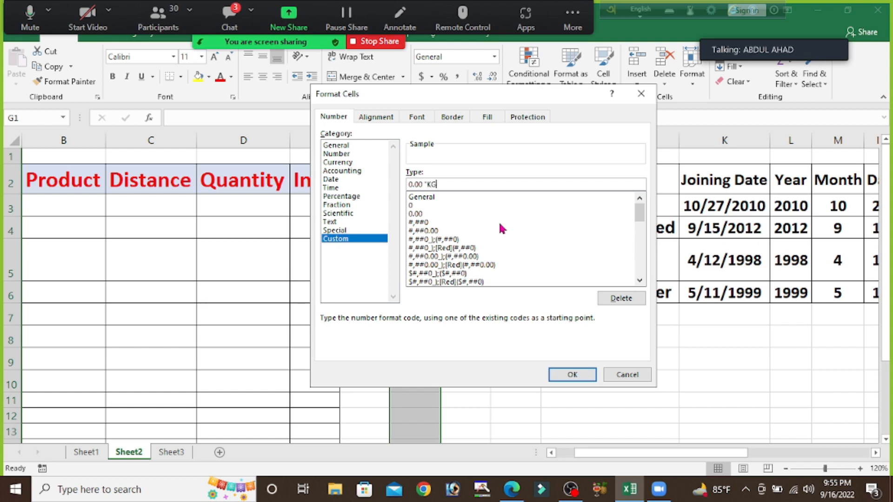
pyautogui.write('"')
pyautogui.click(570, 373)
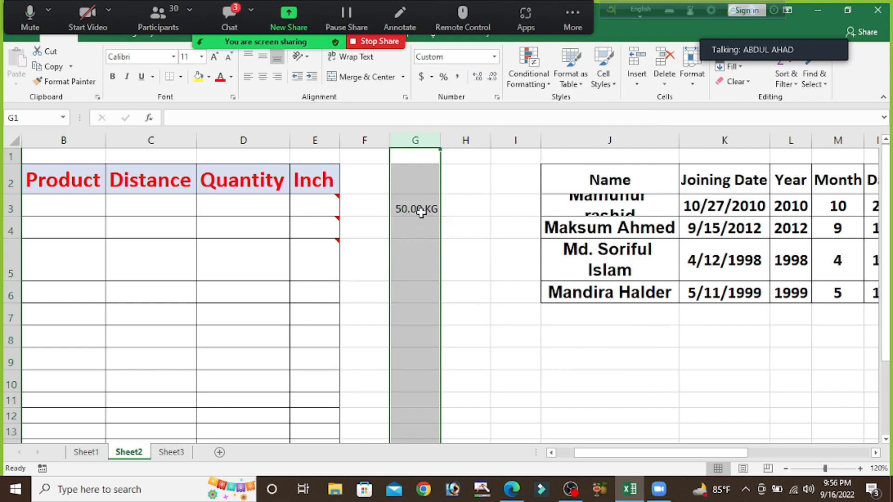
# Step: Apply the custom number format 00 "KG" to cell H3
pyautogui.click(483, 222)
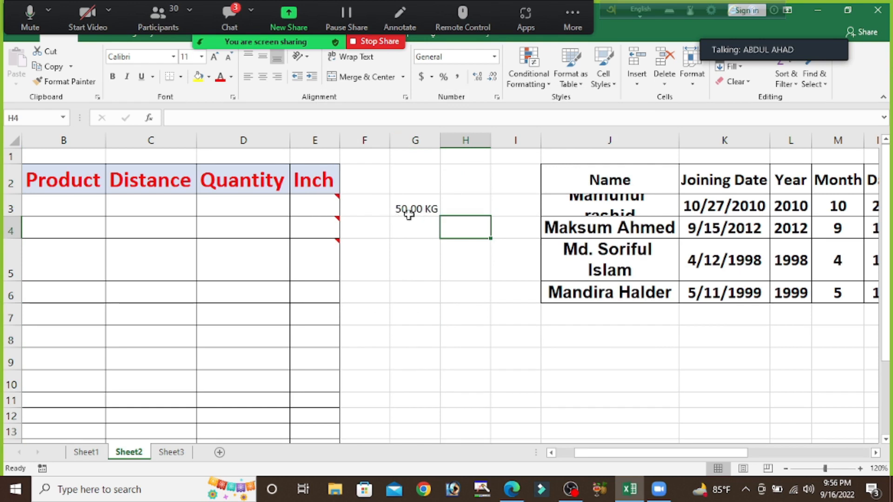
pyautogui.click(460, 207)
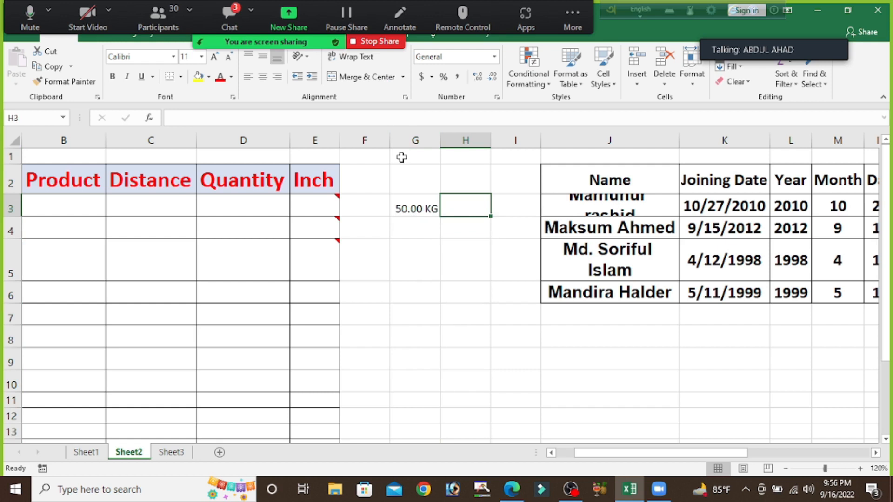
pyautogui.hotkey('ctrl', '1')
pyautogui.click(336, 240)
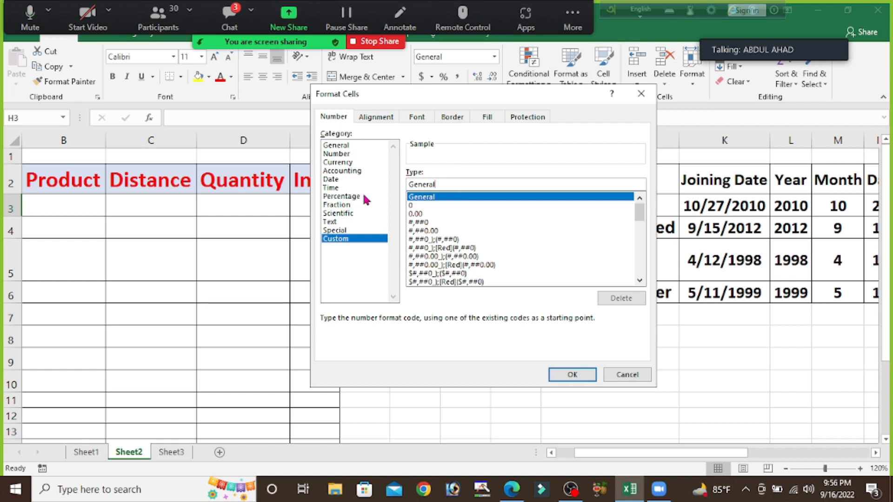
pyautogui.doubleClick(466, 187)
pyautogui.press('BackSpace')
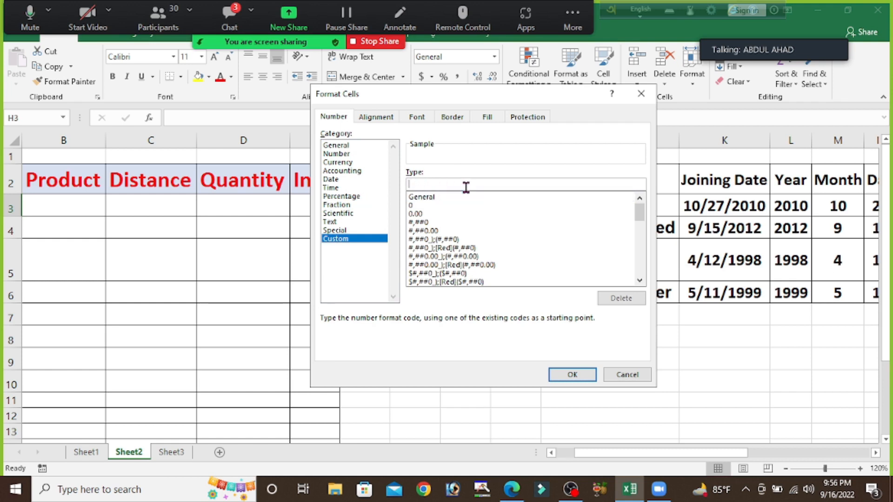
pyautogui.write('00 "KG"')
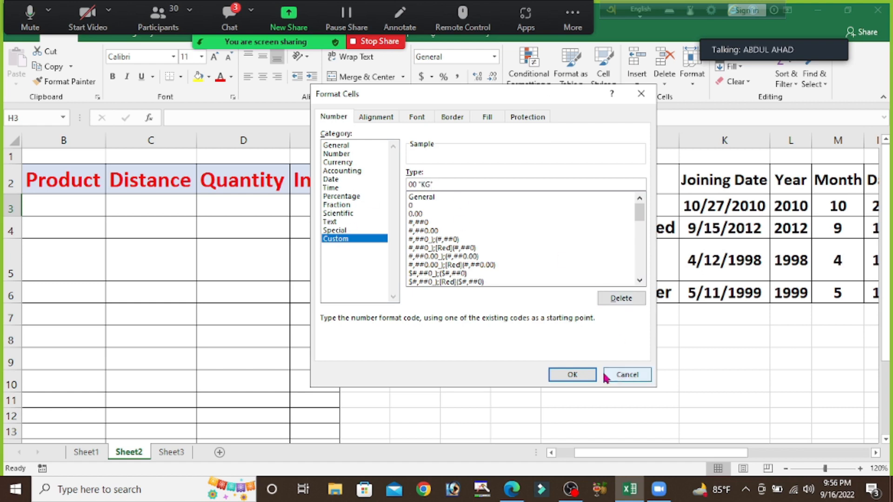
pyautogui.click(572, 375)
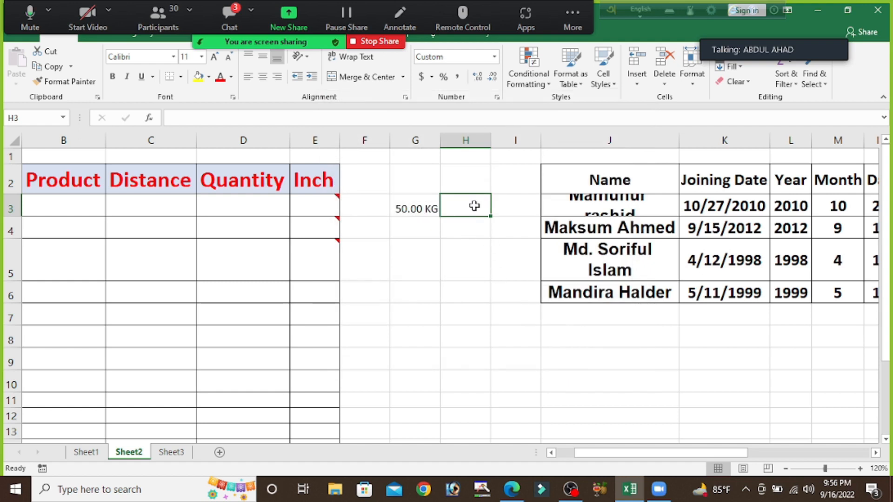
# Step: Enter 40.50 in cell H3 to test its custom format
pyautogui.write('40.50')
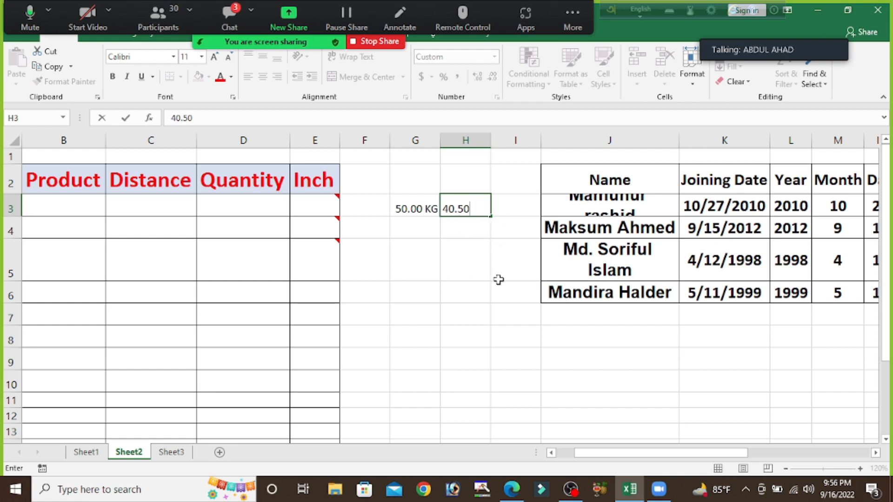
pyautogui.press('Return')
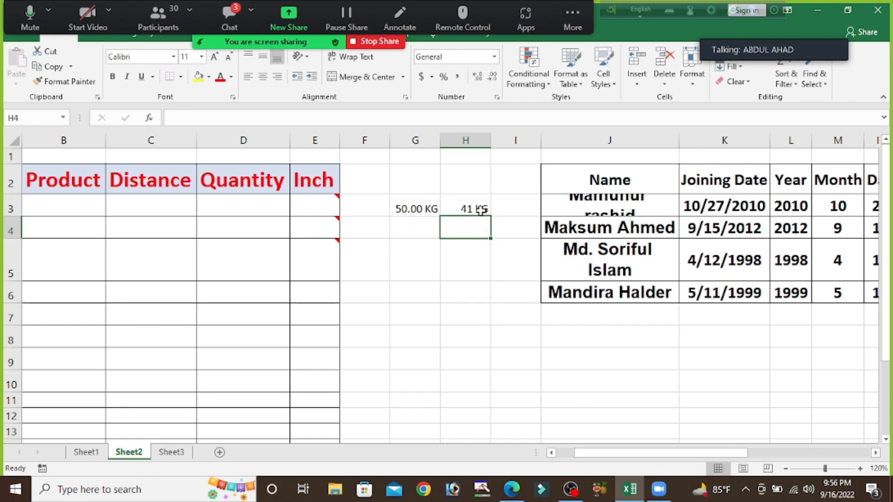
pyautogui.moveTo(617, 499)
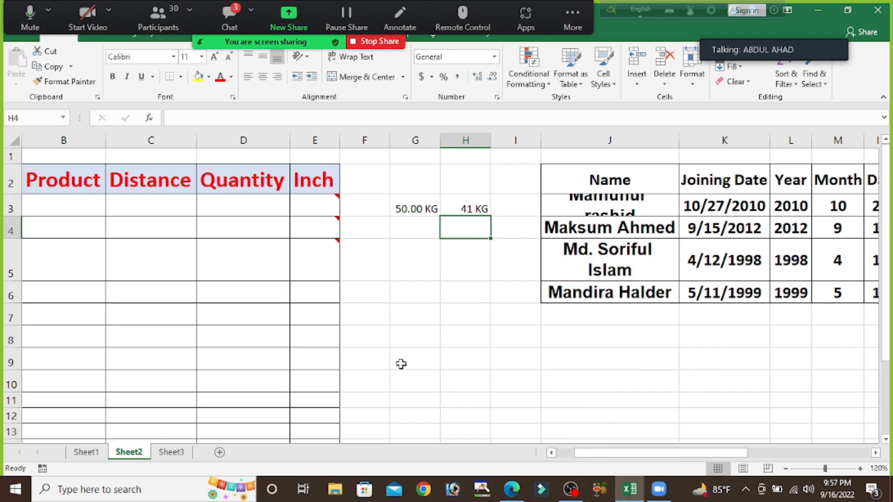
# Step: Enter 35.20 in cell H4, below the cell formatted with KG
pyautogui.write('35')
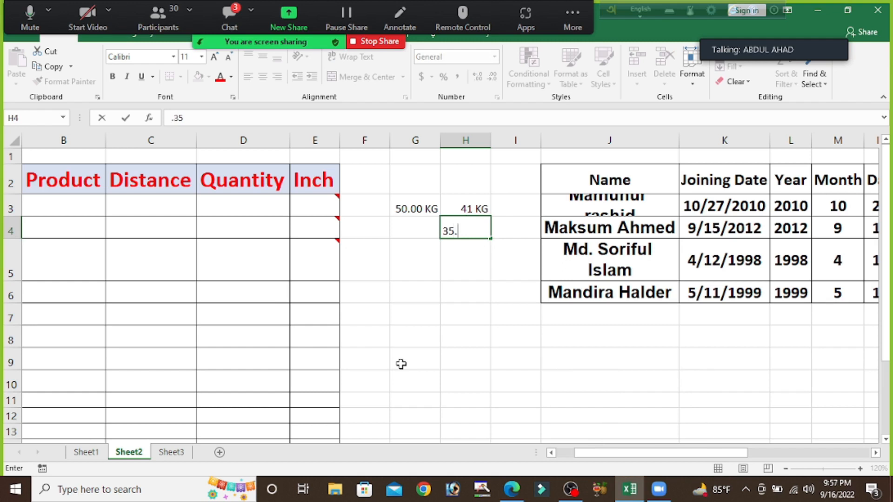
pyautogui.write('.2')
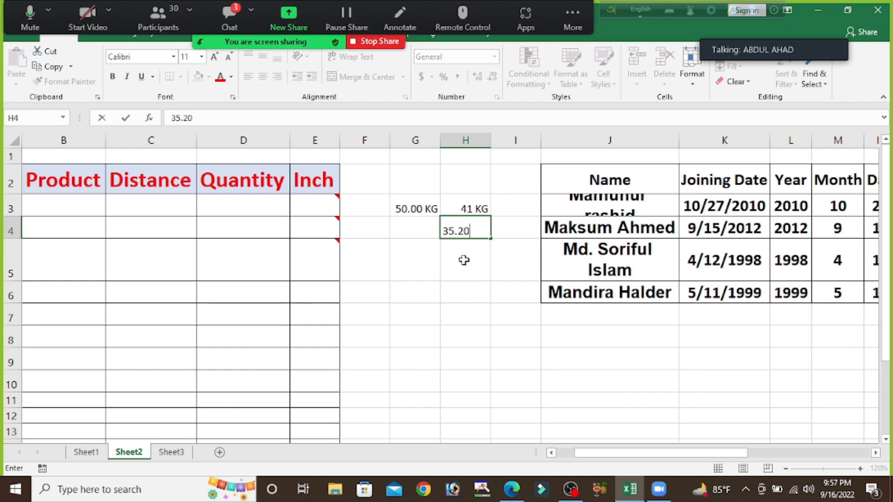
pyautogui.press('Return')
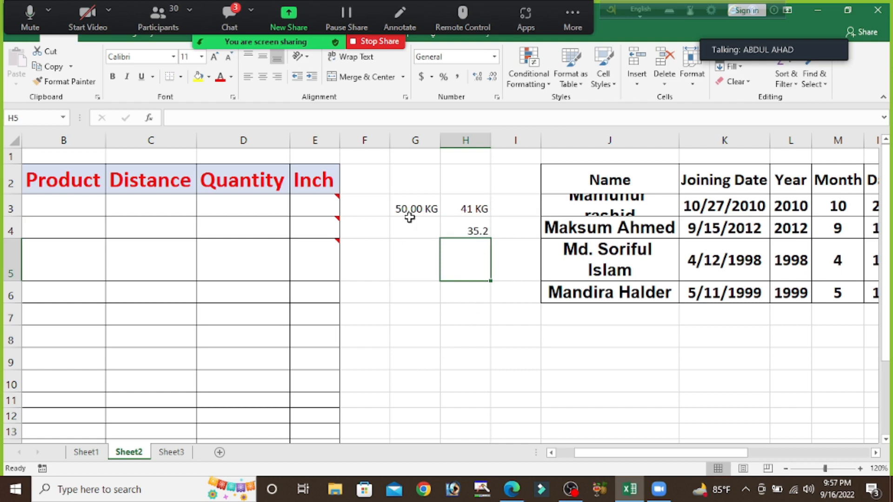
# Step: Review the custom number formats of cell G3 and the whole Product column, keeping both as they are
pyautogui.click(421, 205)
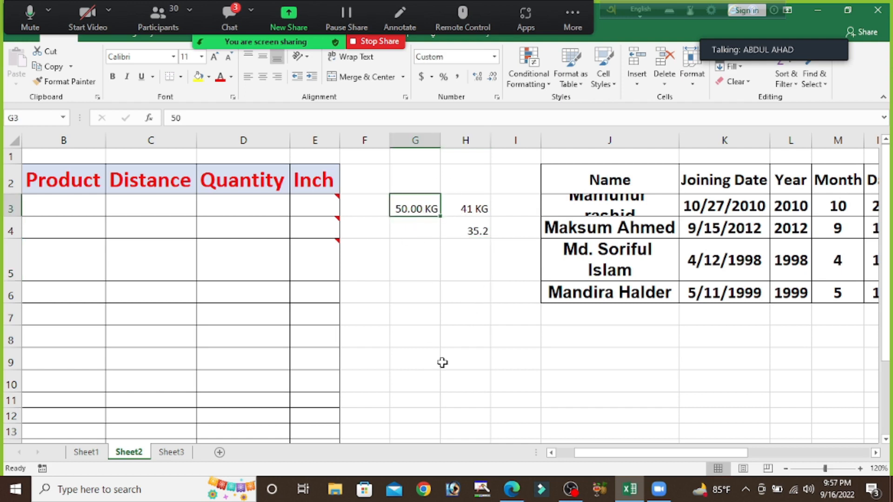
pyautogui.hotkey('ctrl', '1')
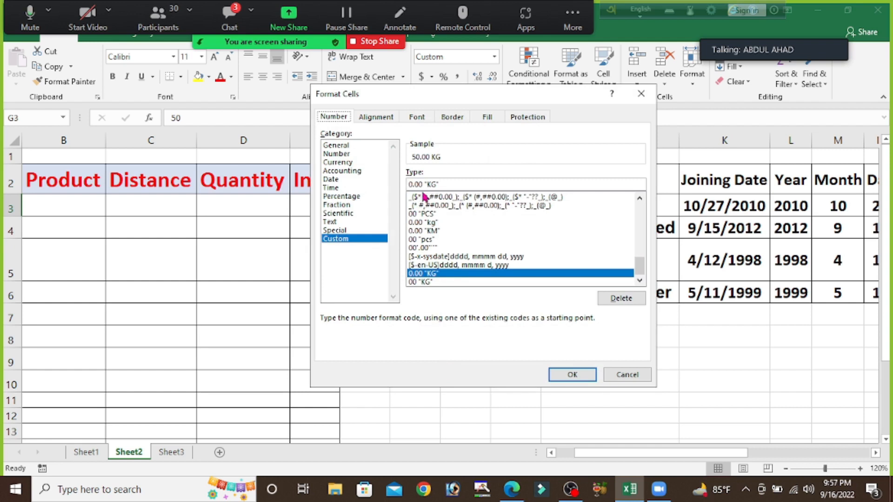
pyautogui.click(569, 372)
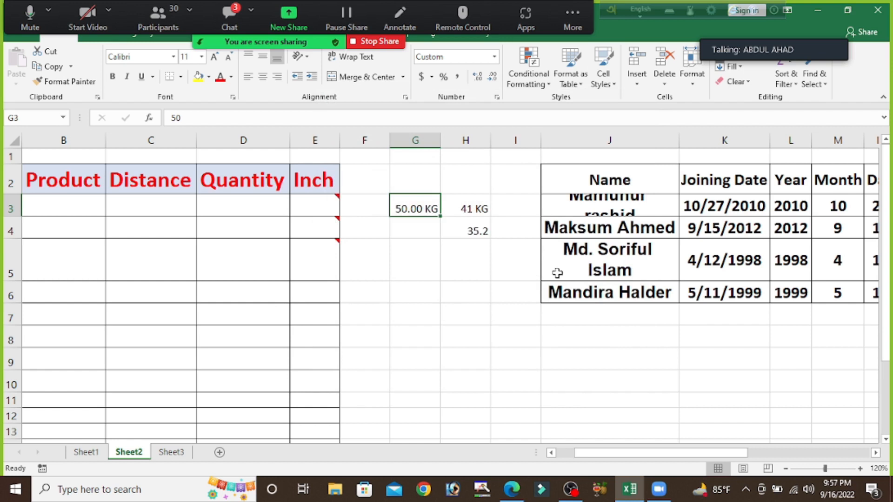
pyautogui.click(46, 204)
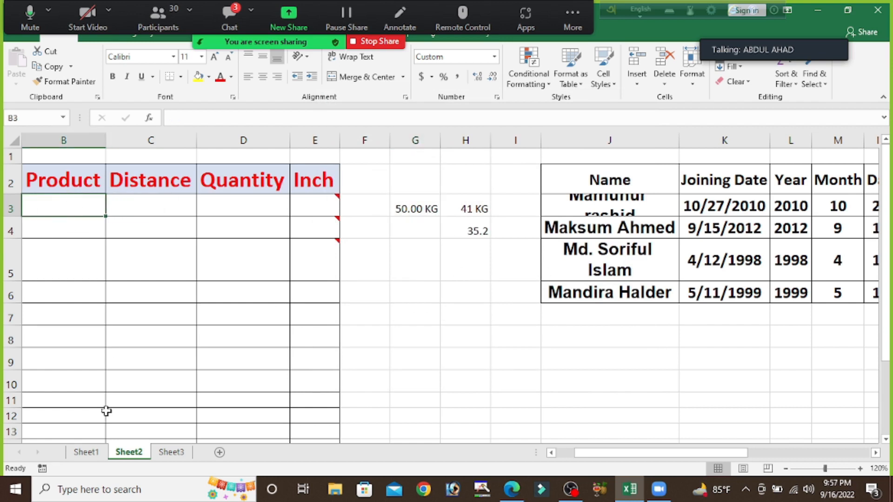
pyautogui.click(62, 131)
pyautogui.hotkey('ctrl', '1')
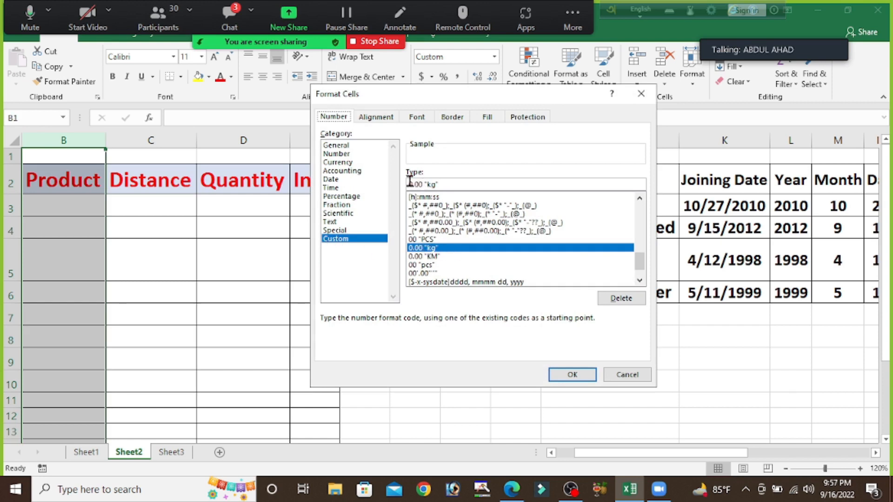
pyautogui.click(565, 381)
# Step: Enter 10, 13 and 15.5 in the Product column cells B3 to B5
pyautogui.click(67, 205)
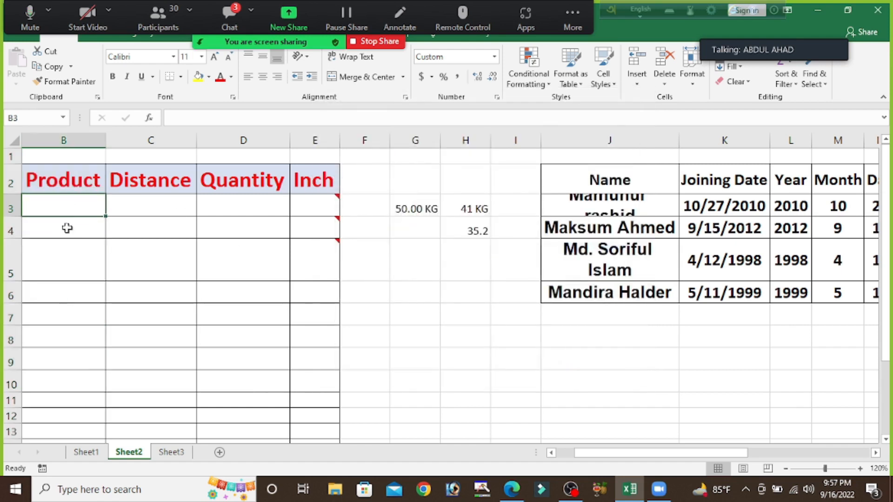
pyautogui.write('10')
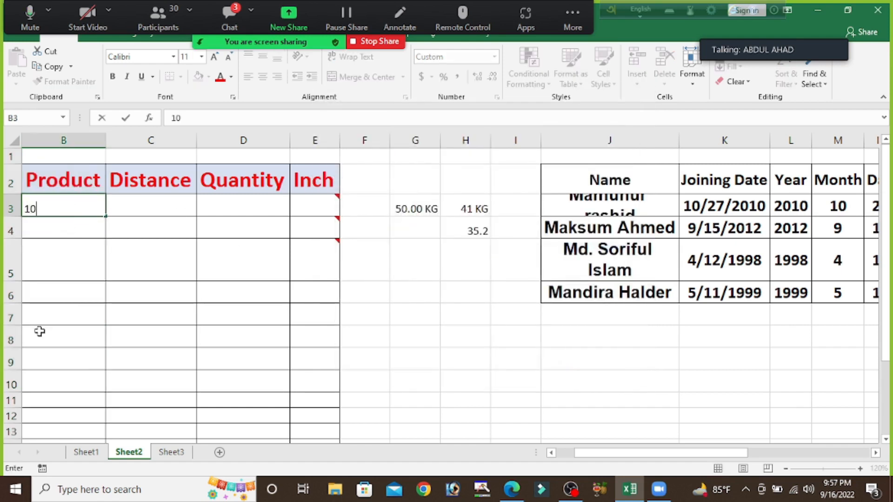
pyautogui.press('Return')
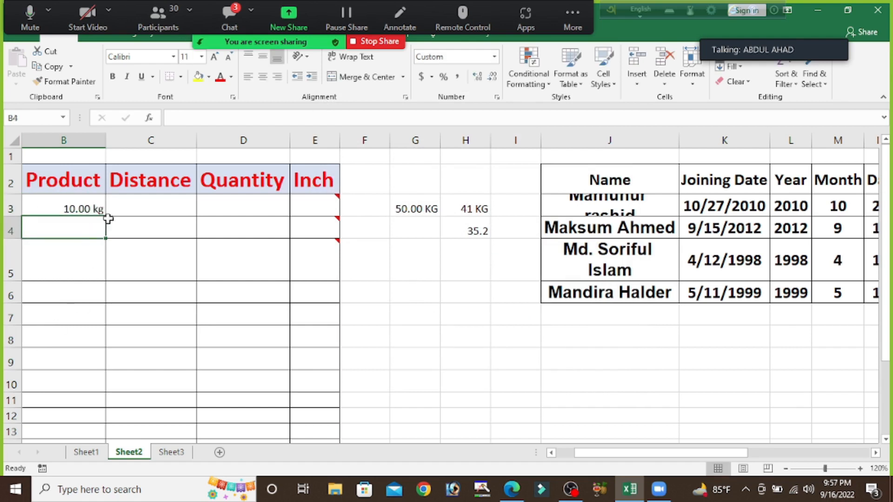
pyautogui.write('13')
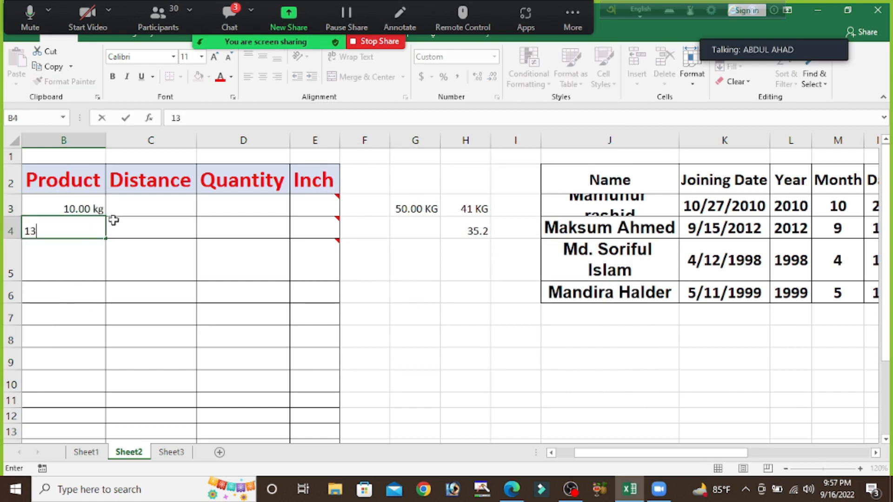
pyautogui.press('Return')
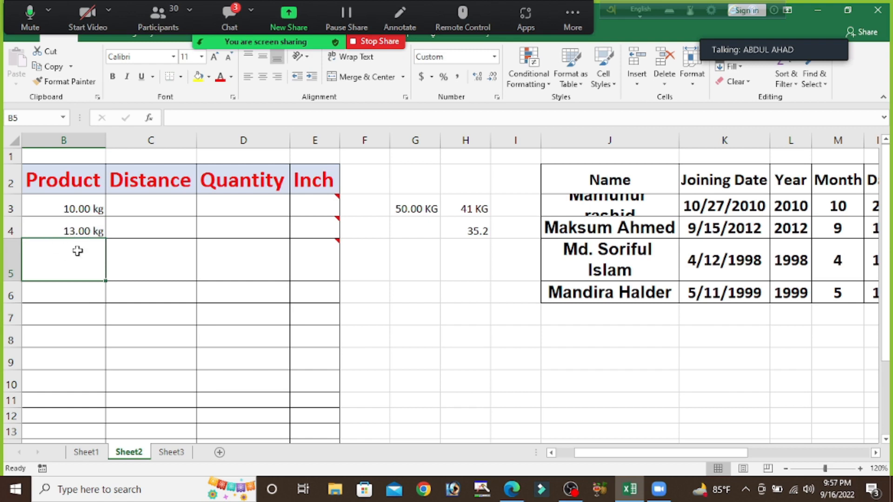
pyautogui.write('15.5')
pyautogui.press('Return')
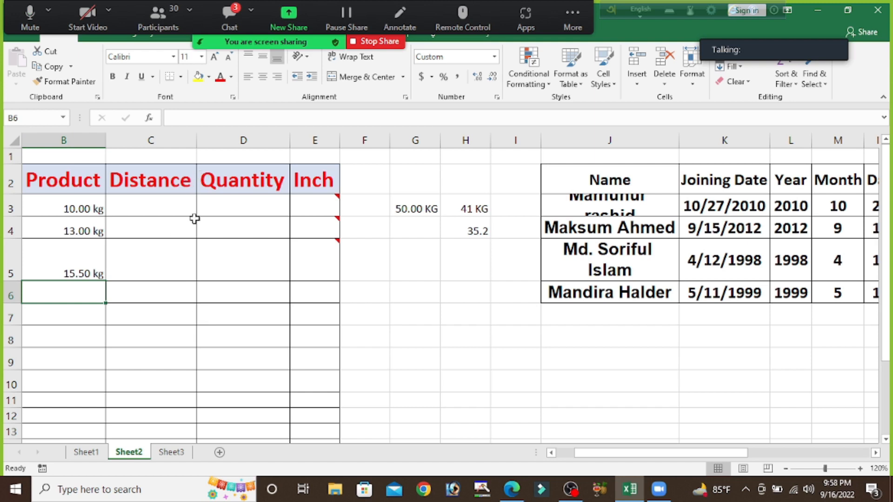
# Step: Review the custom number format of the whole Distance column and keep it as it is
pyautogui.click(160, 136)
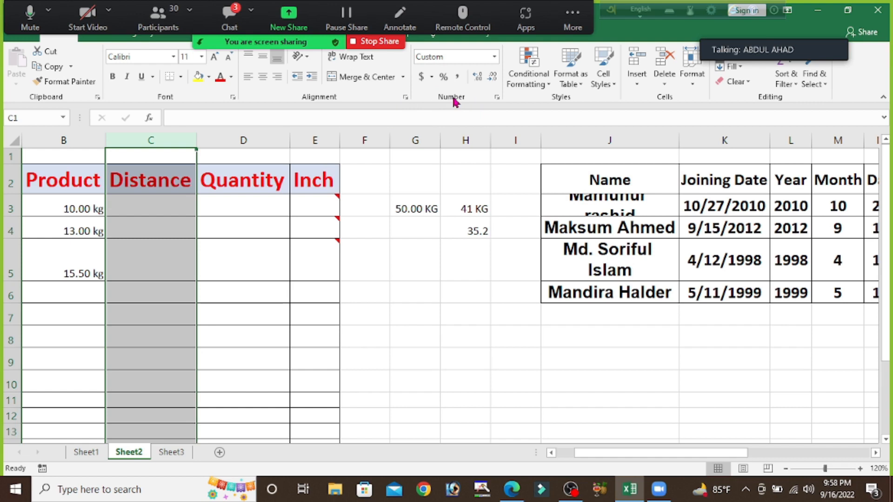
pyautogui.click(496, 98)
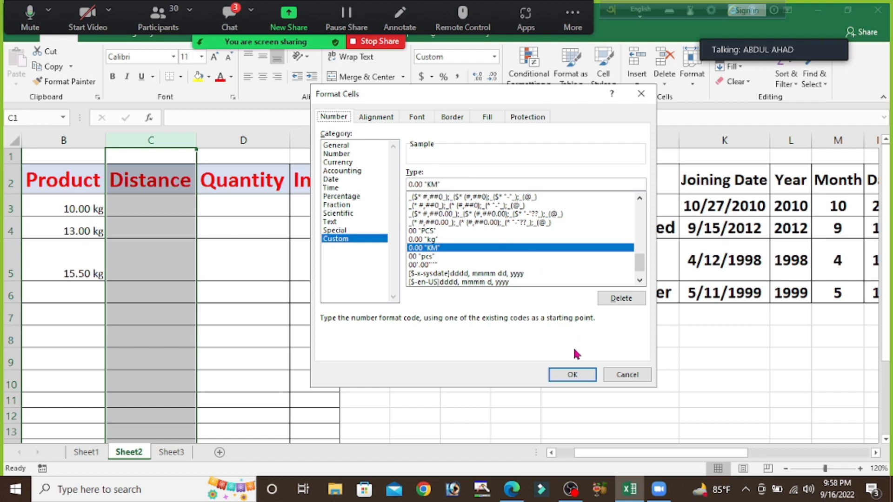
pyautogui.click(572, 375)
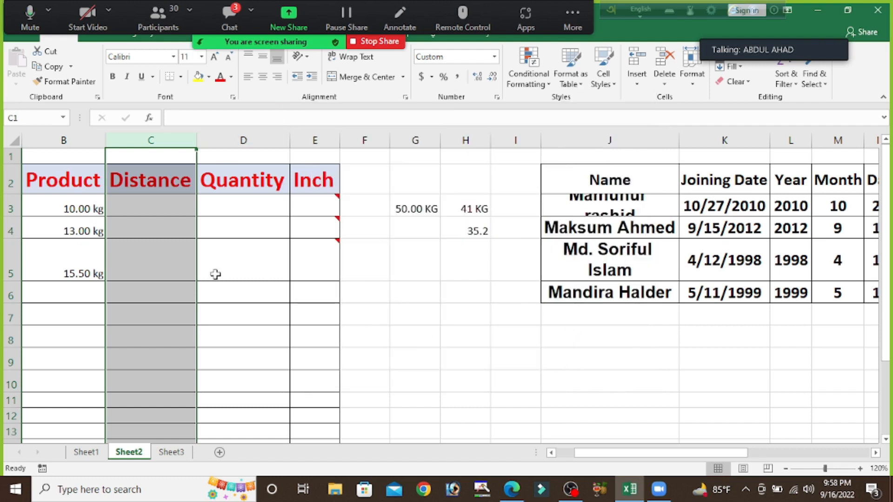
# Step: Enter 100, 90 and 444 in the Distance column cells C3 to C5
pyautogui.click(169, 209)
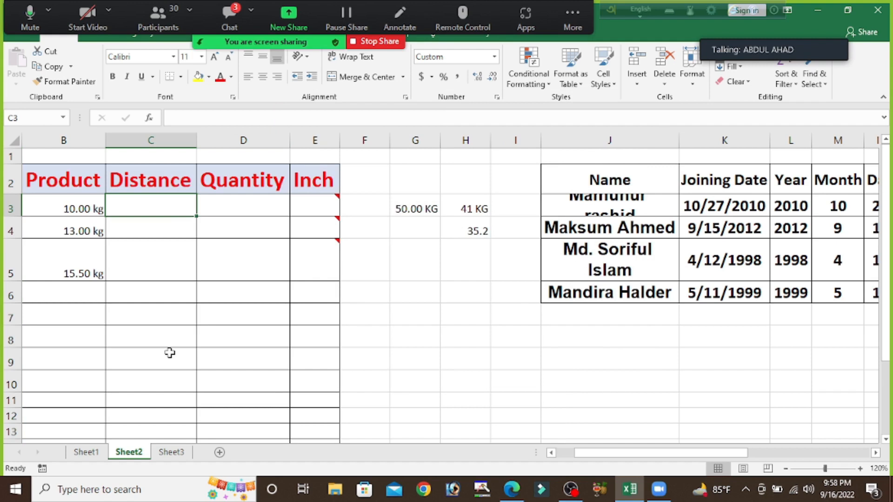
pyautogui.write('100')
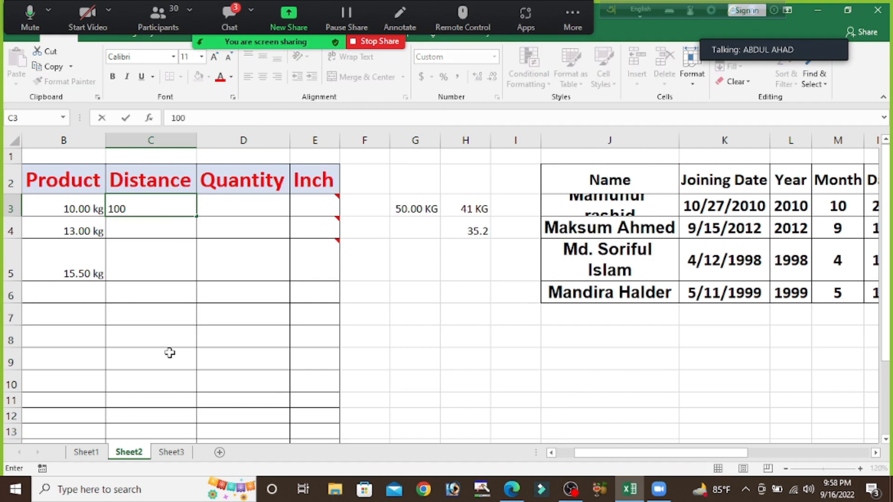
pyautogui.press('Return')
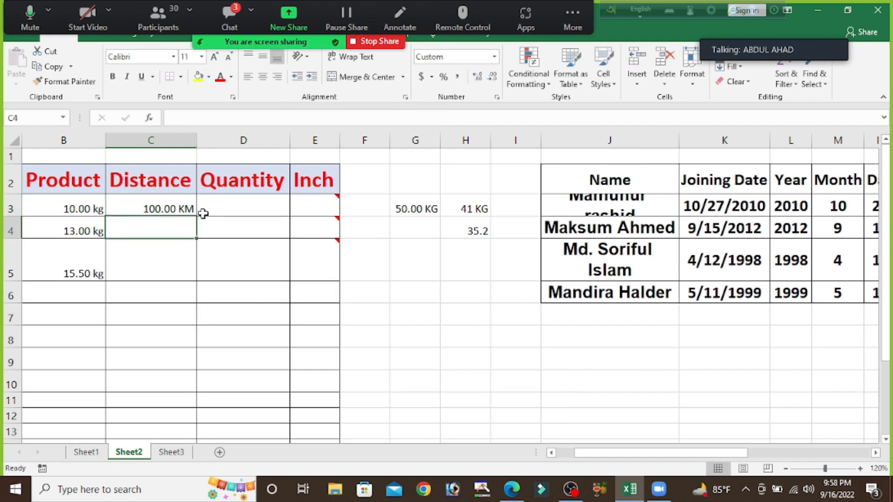
pyautogui.write('90')
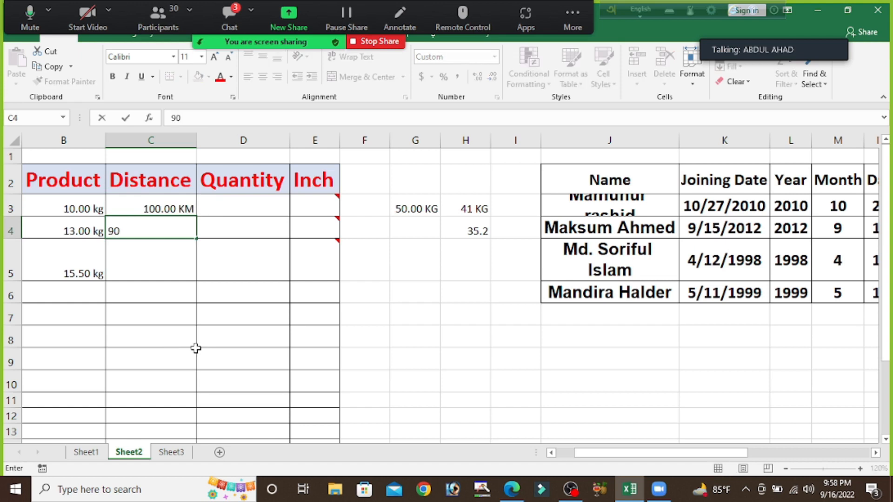
pyautogui.press('Return')
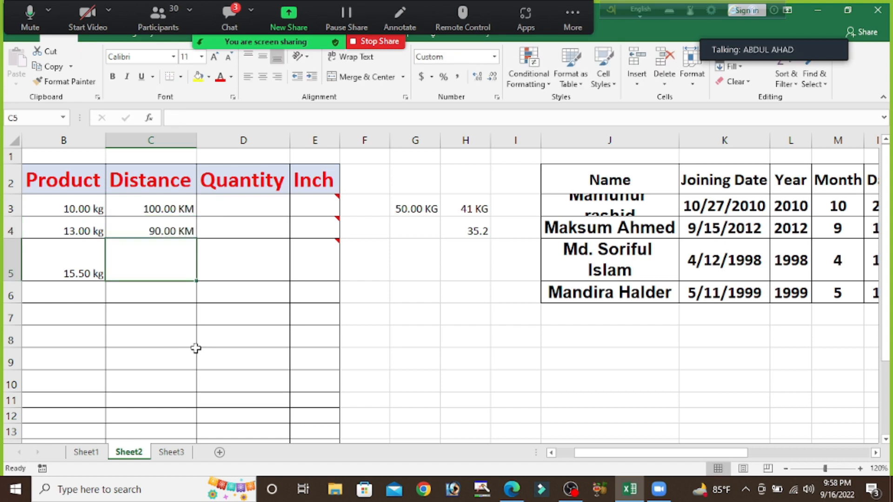
pyautogui.write('444')
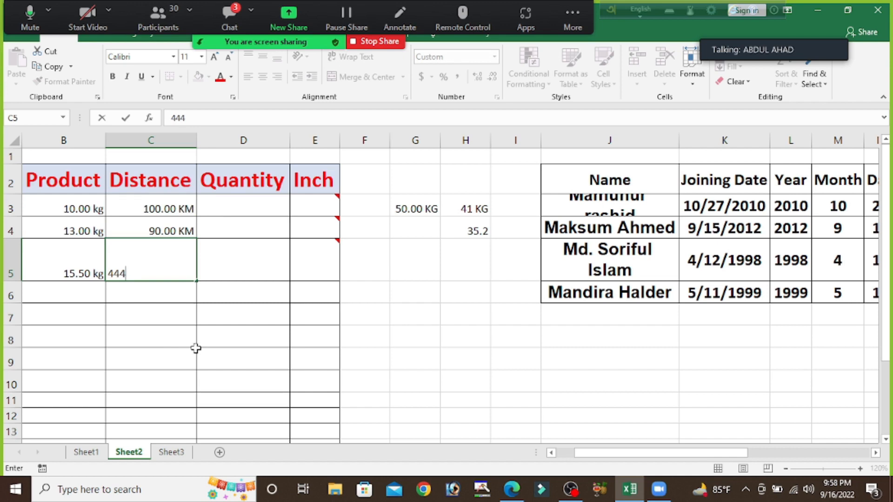
pyautogui.press('Return')
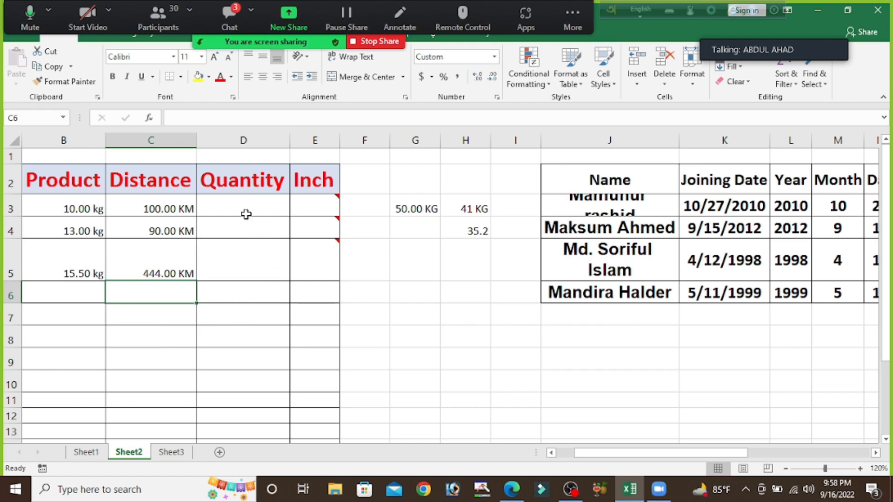
# Step: Review the custom number format of the whole Quantity column and keep it as it is
pyautogui.click(252, 136)
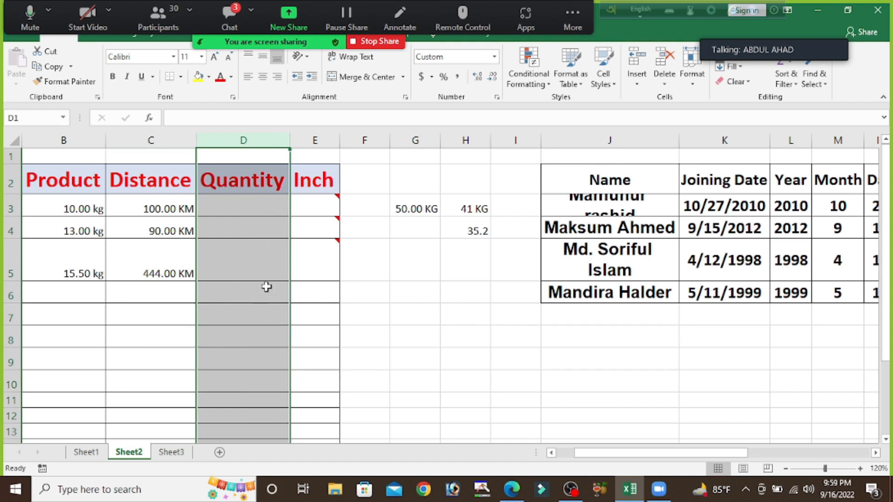
pyautogui.rightClick(250, 240)
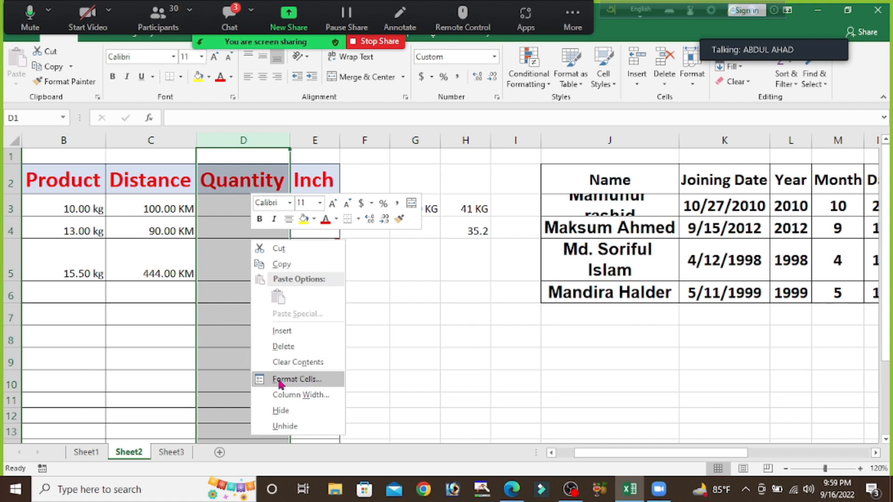
pyautogui.click(307, 380)
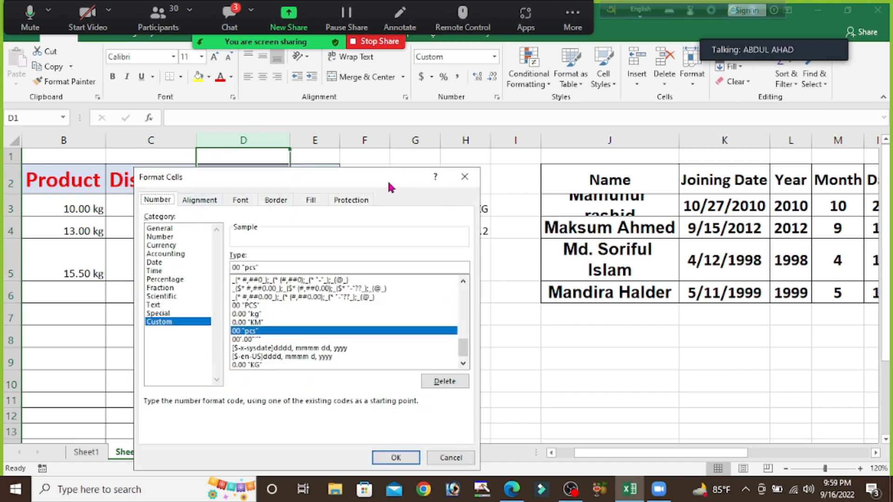
pyautogui.moveTo(352, 179); pyautogui.dragTo(337, 117)
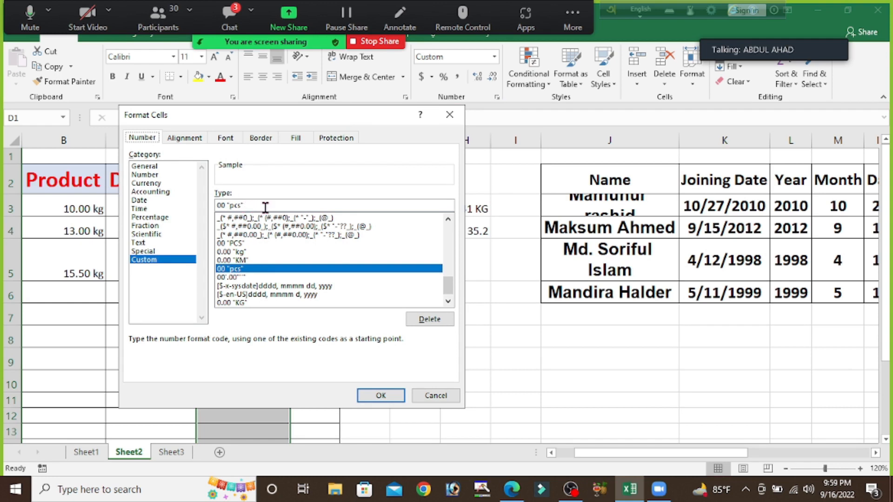
pyautogui.click(224, 205)
pyautogui.click(380, 394)
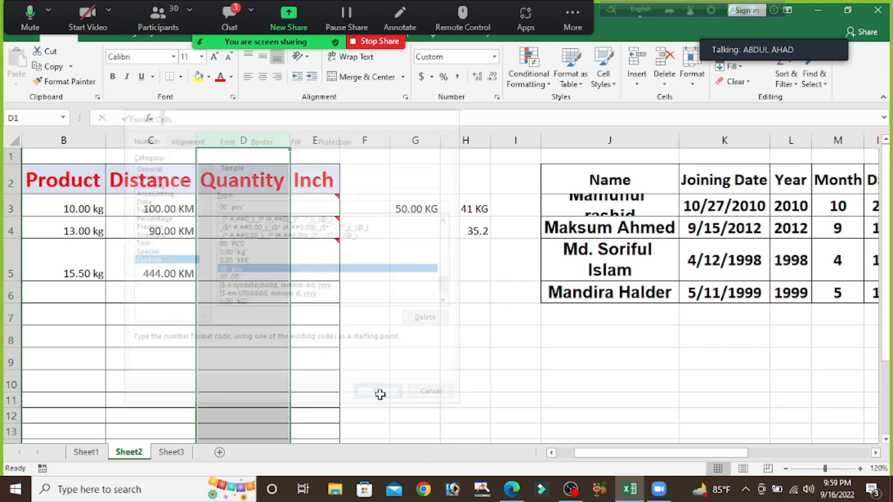
# Step: Enter 77, 44 and 30 in the Quantity column cells D3 to D5
pyautogui.click(236, 208)
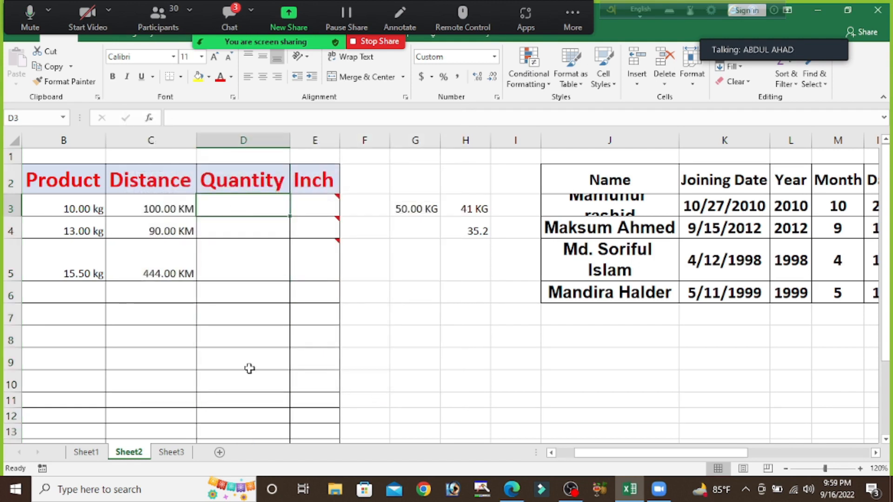
pyautogui.write('77')
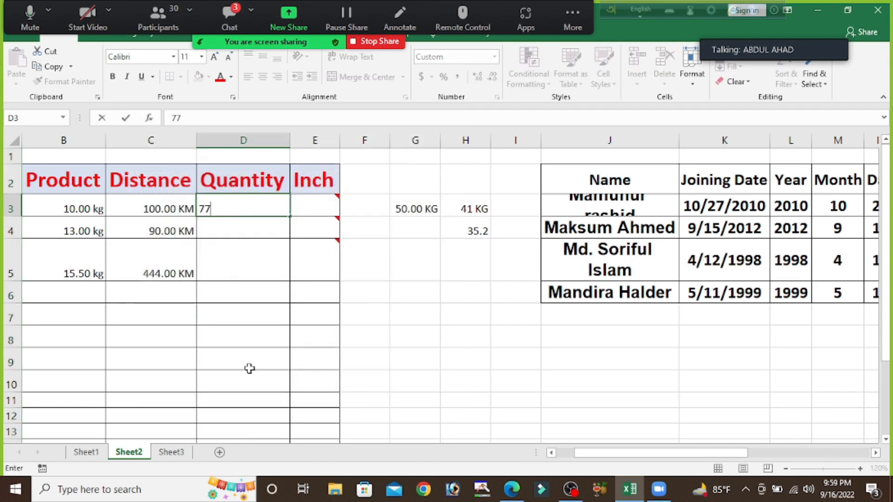
pyautogui.press('Return')
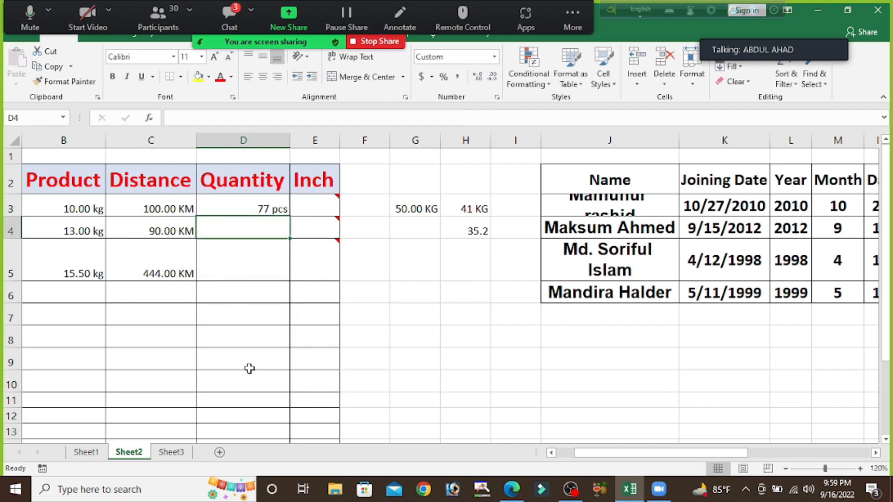
# Step: View the comments attached to the Inch column cells E3 to E5
pyautogui.moveTo(296, 218)
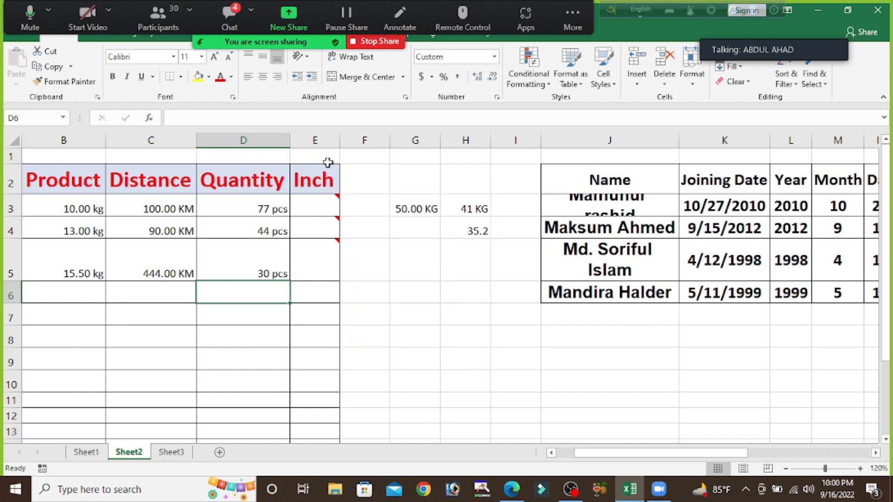
pyautogui.moveTo(329, 210)
pyautogui.moveTo(321, 230)
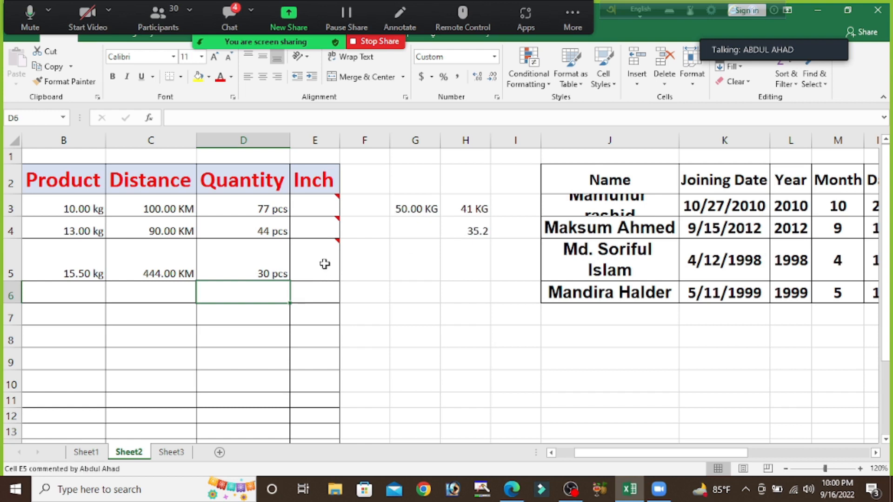
pyautogui.moveTo(323, 254)
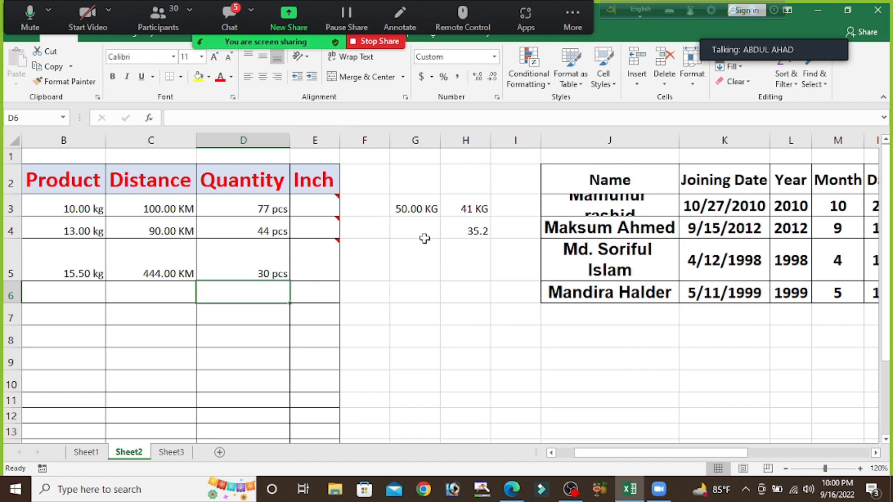
# Step: Clear the sample values from the cell range G3 to H4
pyautogui.moveTo(413, 209); pyautogui.dragTo(485, 237)
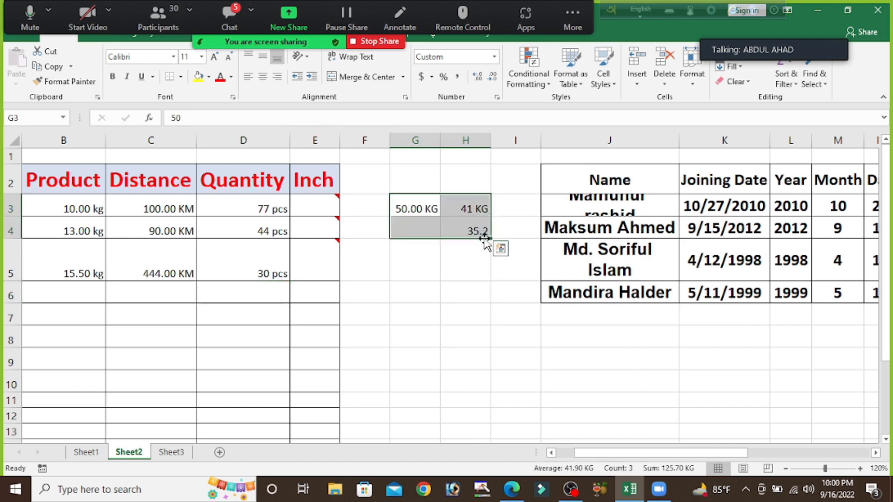
pyautogui.press('Delete')
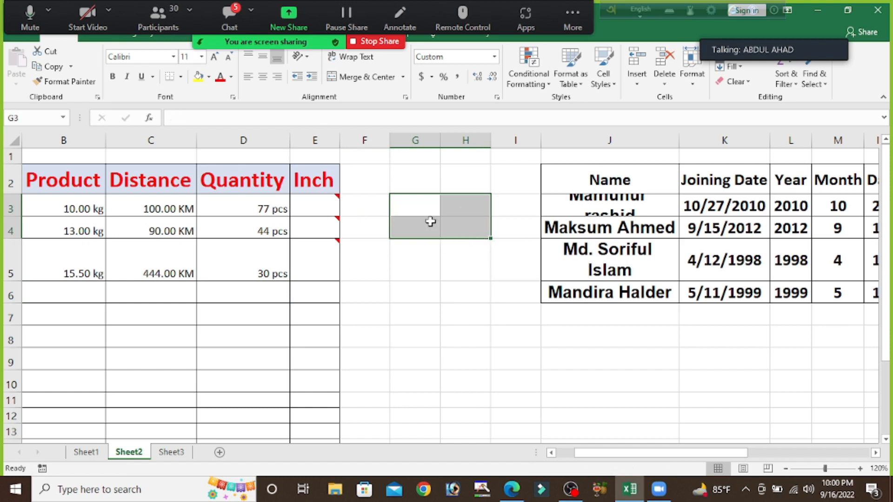
pyautogui.click(419, 296)
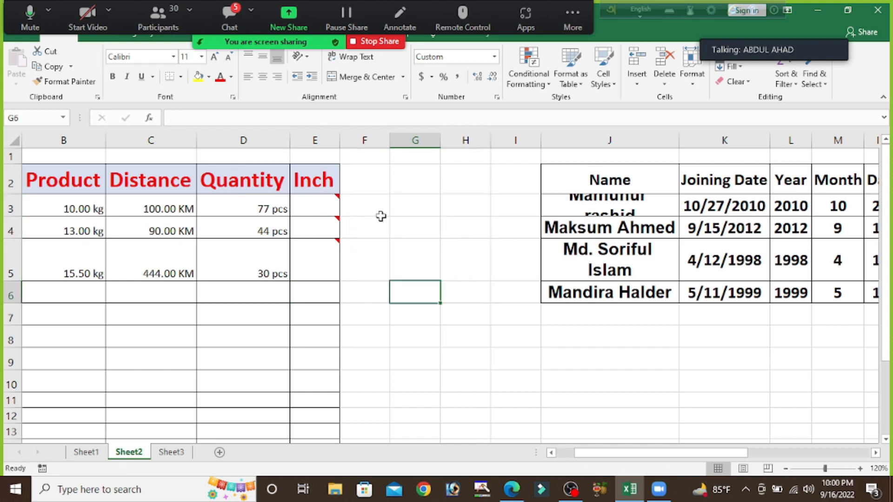
# Step: Enter the height text 5'3'' in cell G2
pyautogui.click(425, 188)
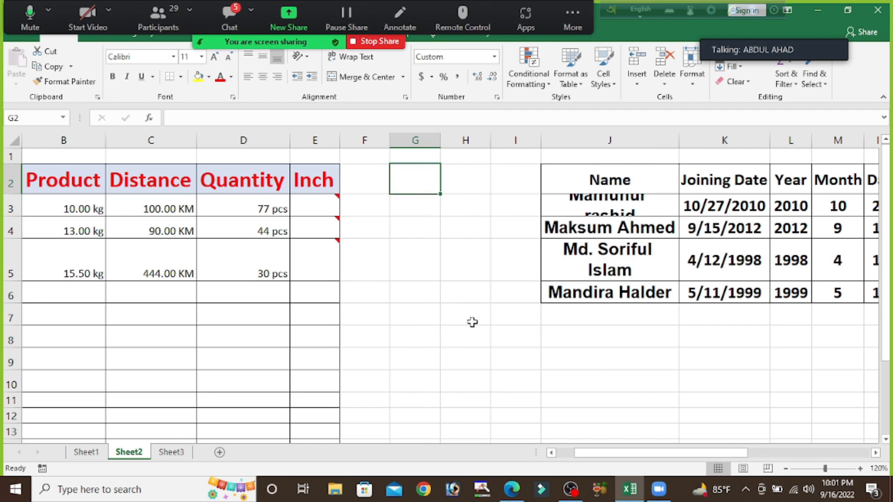
pyautogui.write('5')
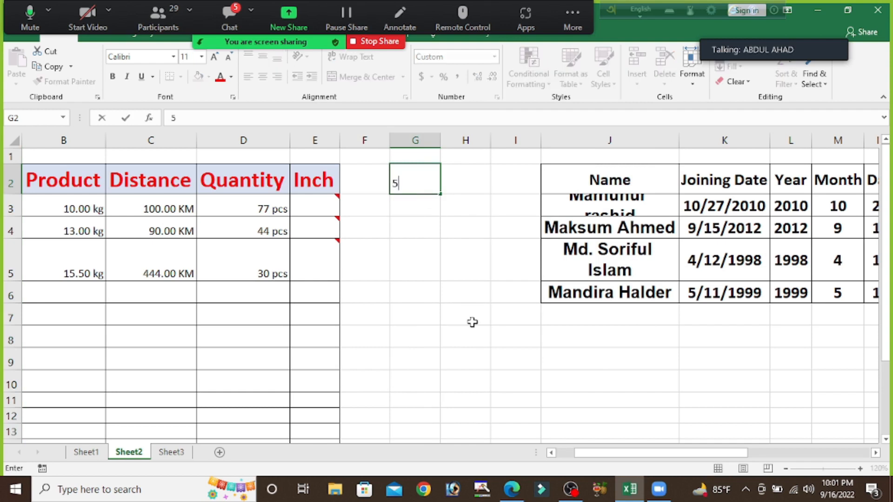
pyautogui.write('\'3"')
pyautogui.click(309, 208)
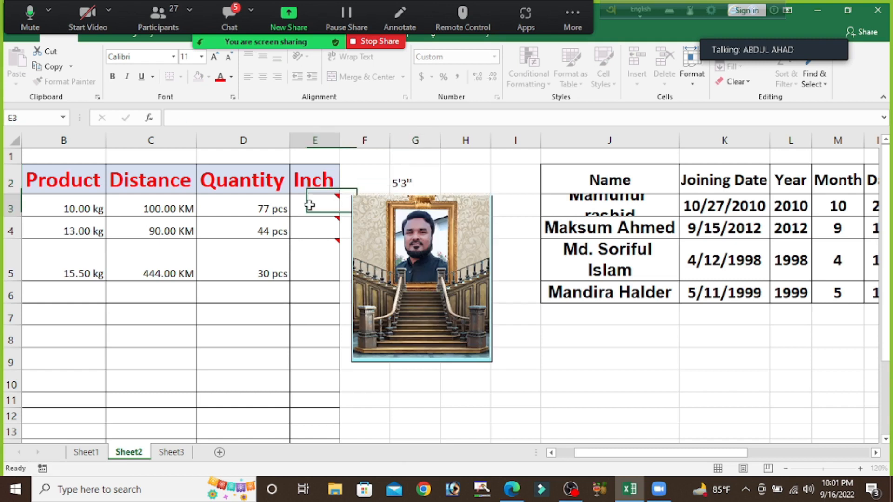
pyautogui.write('5')
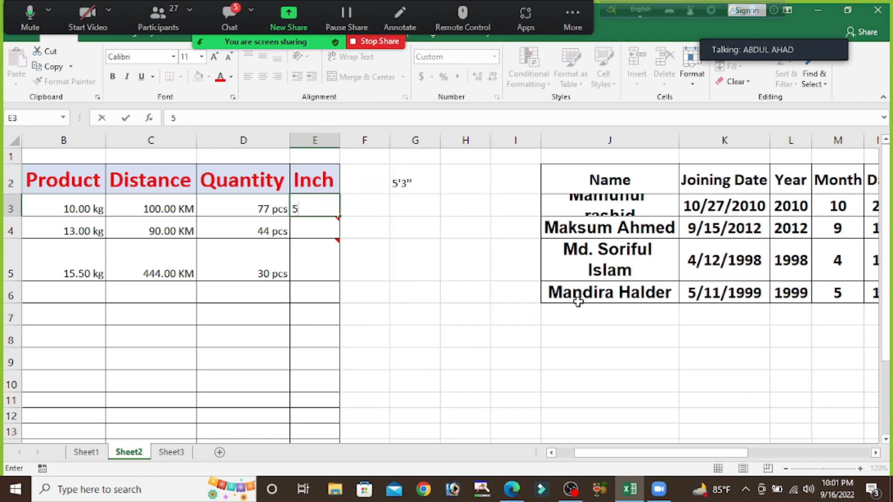
pyautogui.write('\'3"')
pyautogui.moveTo(325, 227)
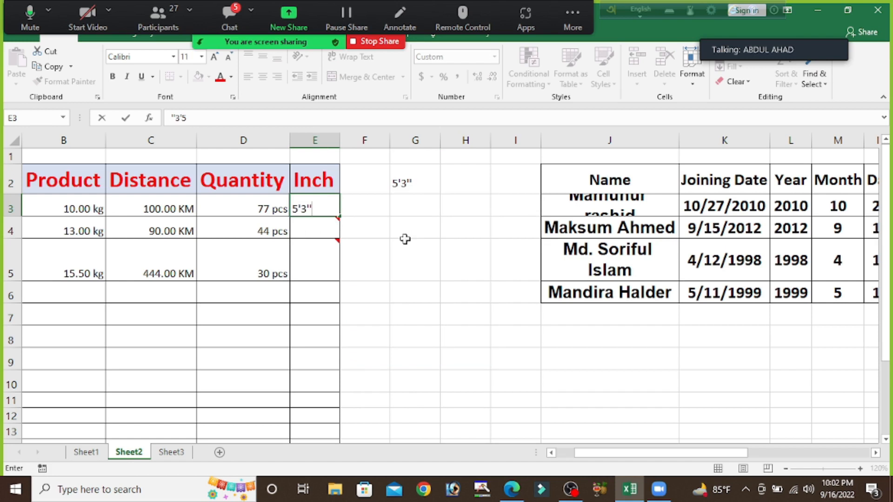
pyautogui.press('BackSpace')
pyautogui.press('BackSpace')
pyautogui.press('BackSpace')
pyautogui.press('BackSpace')
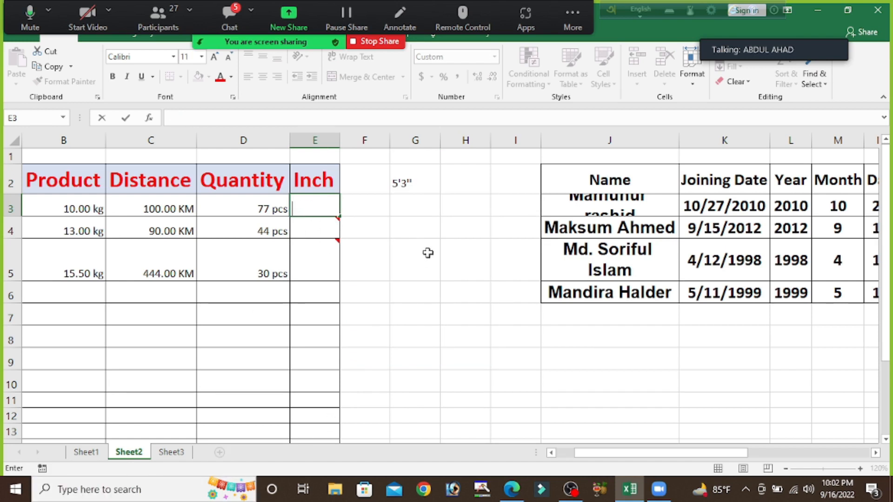
# Step: Open the custom number format settings for the whole column G and clear the existing format code
pyautogui.click(409, 183)
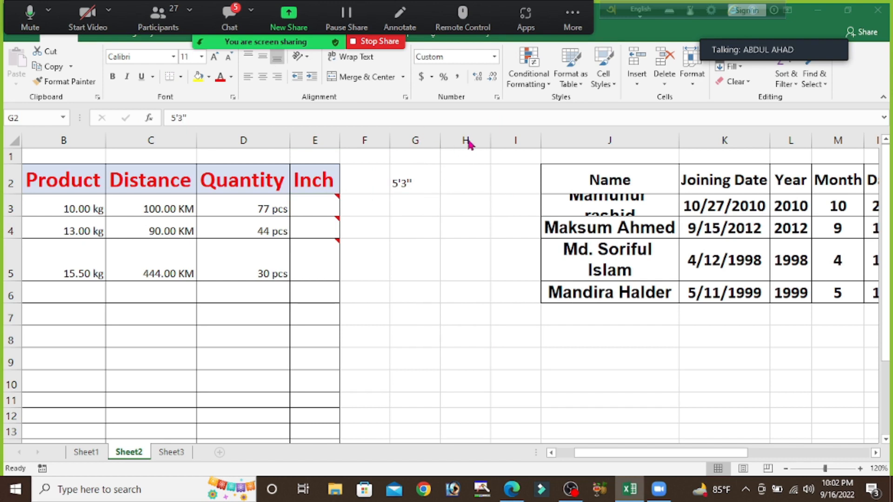
pyautogui.click(421, 135)
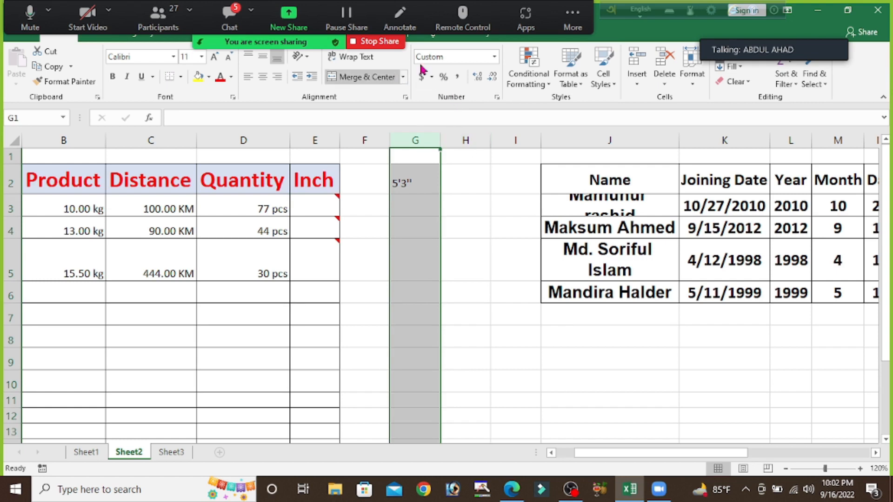
pyautogui.click(497, 97)
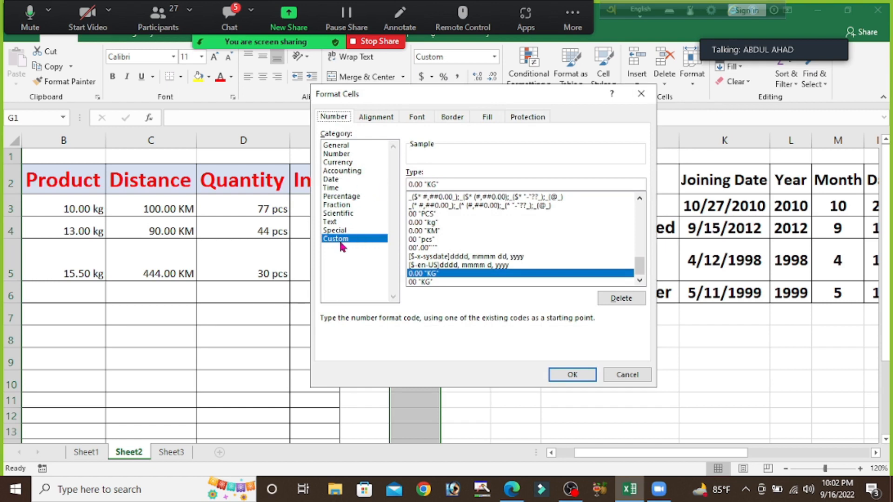
pyautogui.click(441, 185)
pyautogui.press('BackSpace')
pyautogui.press('BackSpace')
pyautogui.press('BackSpace')
pyautogui.press('BackSpace')
pyautogui.press('BackSpace')
pyautogui.press('BackSpace')
pyautogui.press('BackSpace')
pyautogui.press('BackSpace')
pyautogui.press('BackSpace')
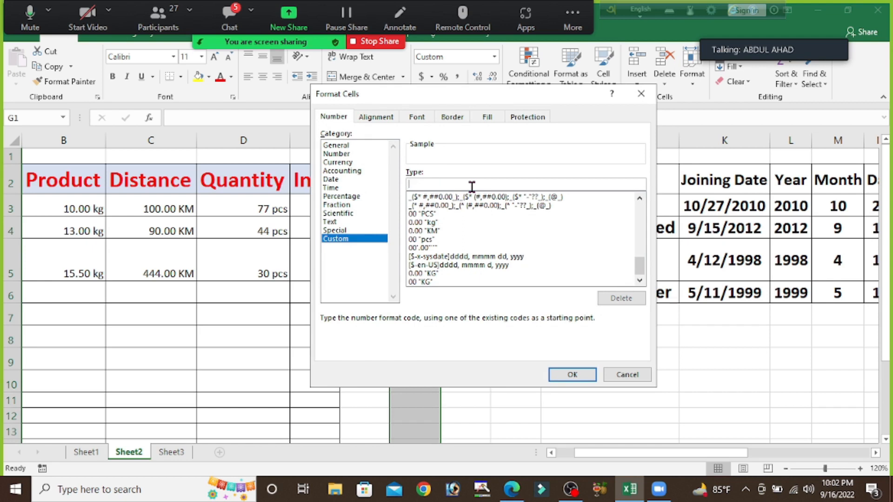
# Step: Apply the custom number format 0"'" 00"''" to column G, with a space between the feet and inch parts
pyautogui.write('d')
pyautogui.press('BackSpace')
pyautogui.write('0')
pyautogui.write('"')
pyautogui.write('""')
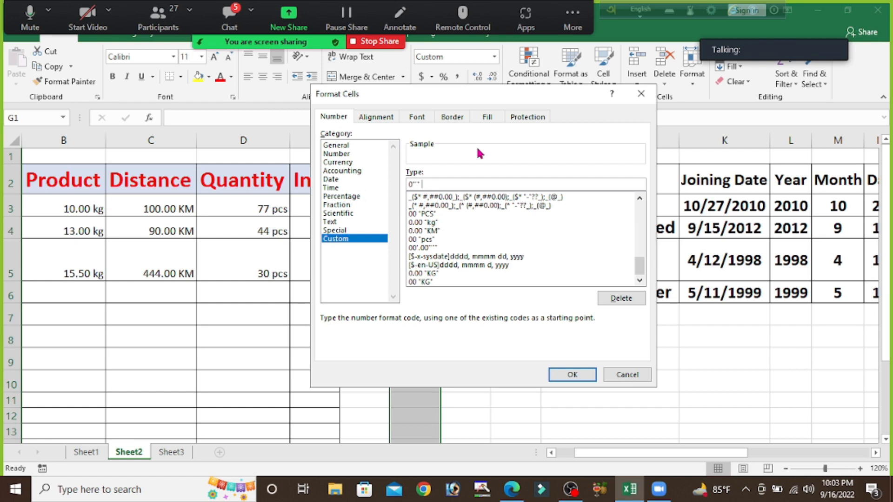
pyautogui.write('oc')
pyautogui.press('BackSpace')
pyautogui.press('BackSpace')
pyautogui.write('00')
pyautogui.write('"')
pyautogui.press('BackSpace')
pyautogui.write('"')
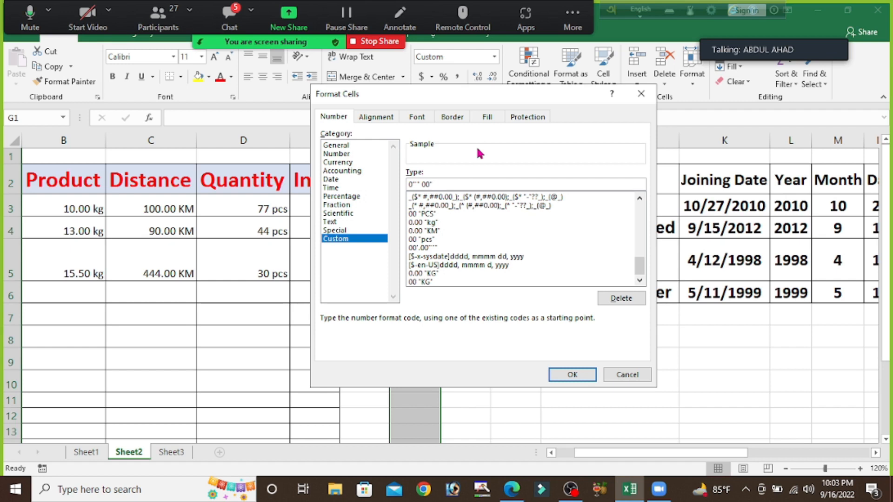
pyautogui.write('""')
pyautogui.click(571, 373)
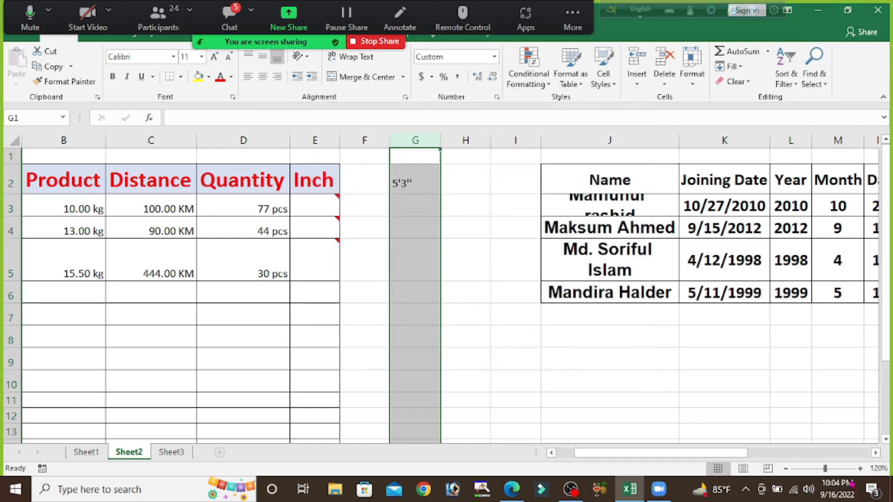
# Step: Enter 7.6 in cell G3 to test the feet-and-inch format
pyautogui.click(860, 469)
pyautogui.click(860, 469)
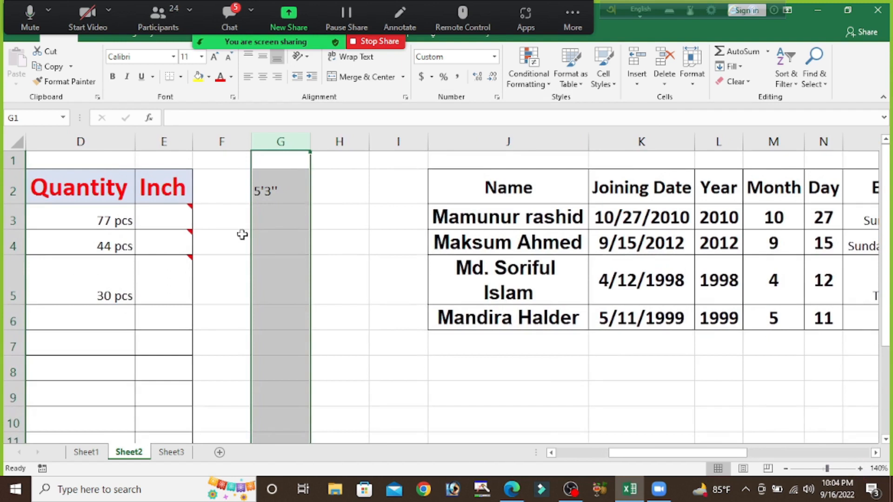
pyautogui.click(287, 223)
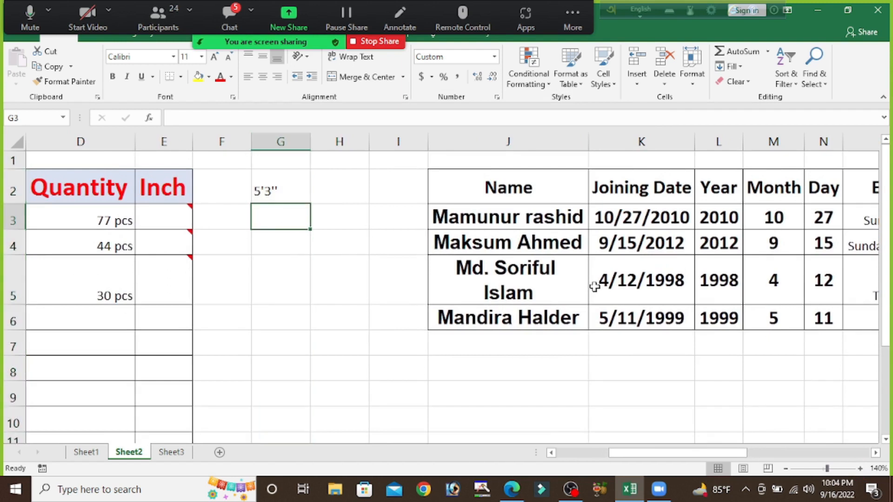
pyautogui.write('7')
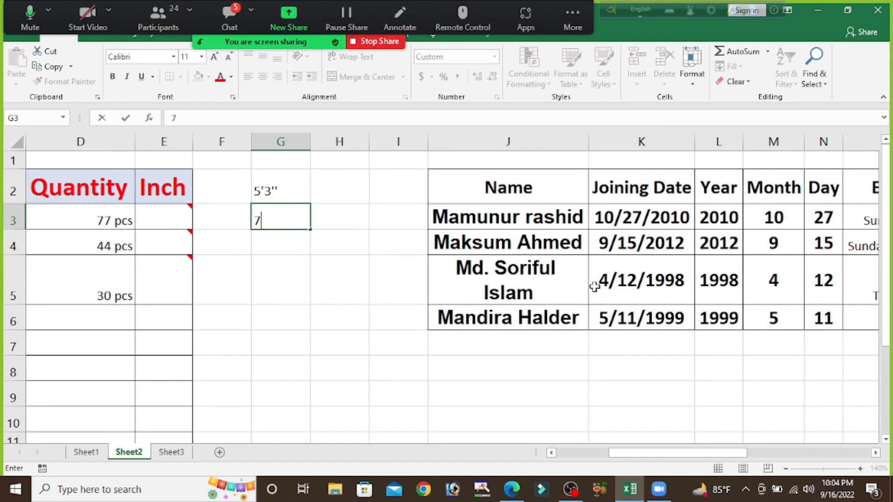
pyautogui.write('6')
pyautogui.press('Return')
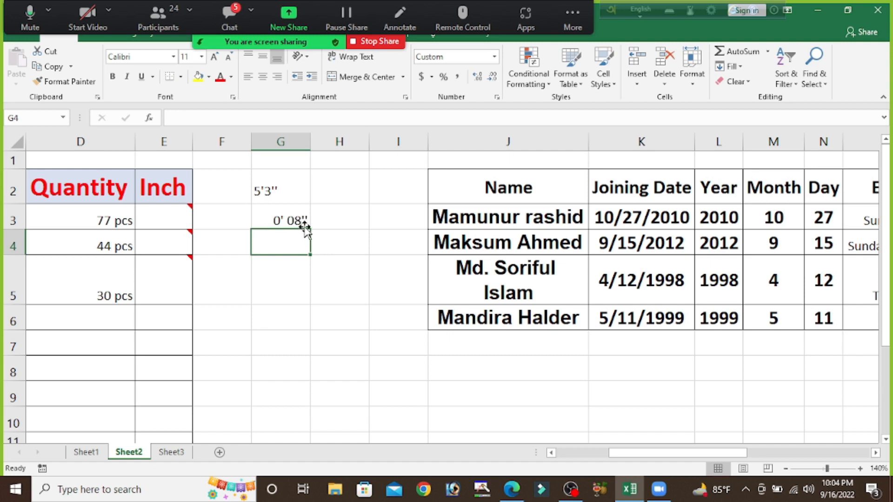
# Step: Change column G's custom number format to 0"'".00"''" by replacing the space with a decimal point
pyautogui.click(289, 139)
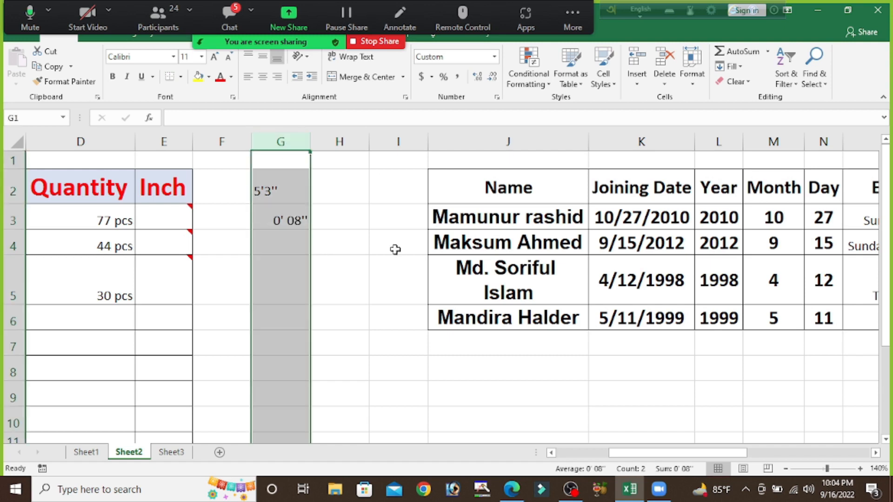
pyautogui.hotkey('ctrl', '1')
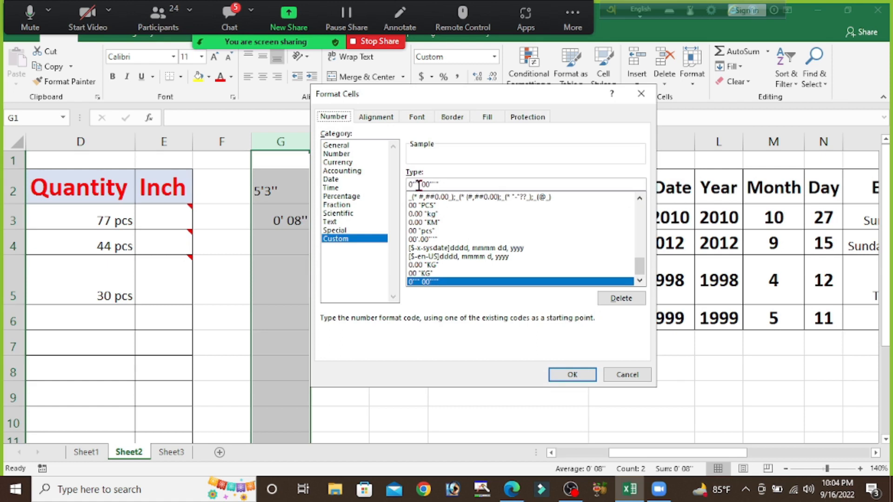
pyautogui.click(421, 185)
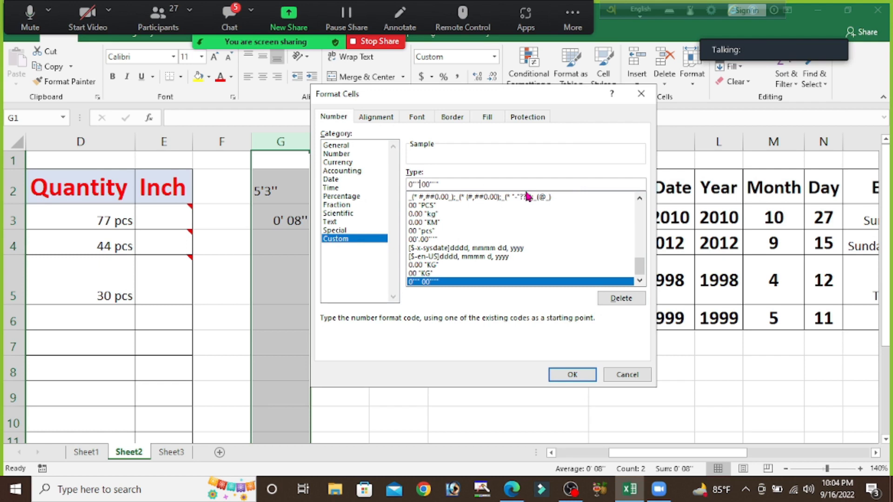
pyautogui.press('Delete')
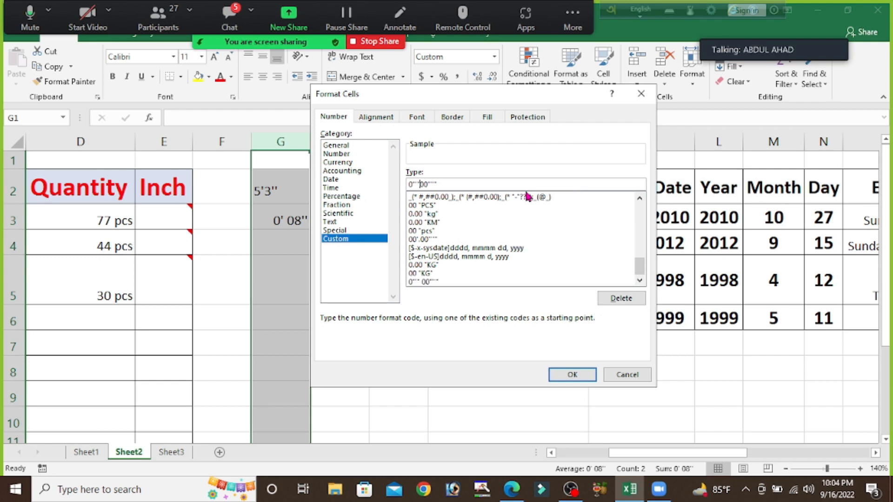
pyautogui.click(563, 379)
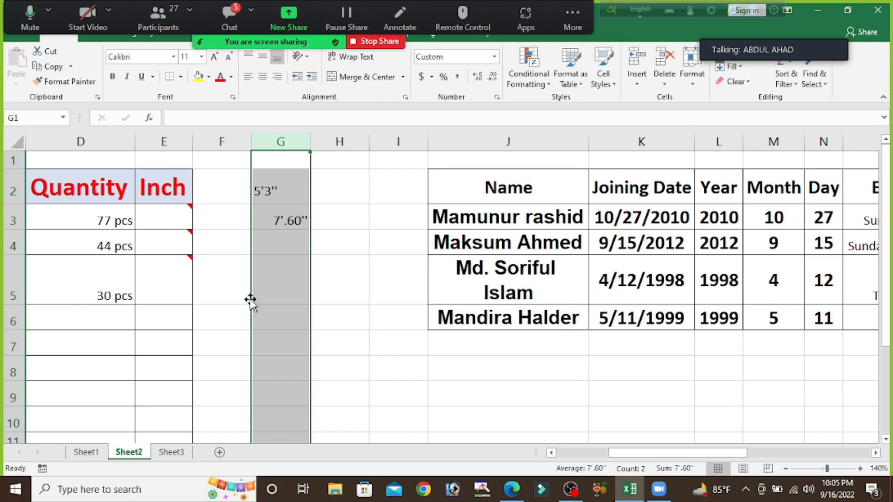
# Step: Enter 7.06 in cell G4 as a second feet-and-inch value
pyautogui.click(860, 468)
pyautogui.click(860, 468)
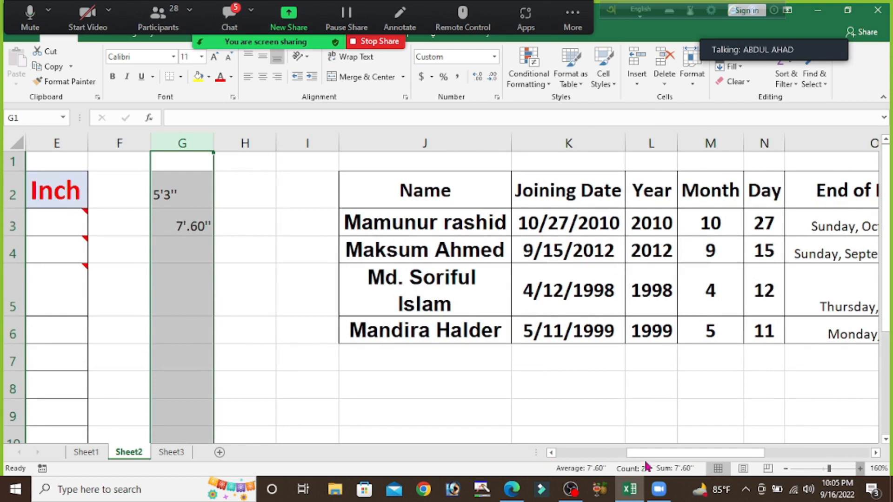
pyautogui.click(551, 452)
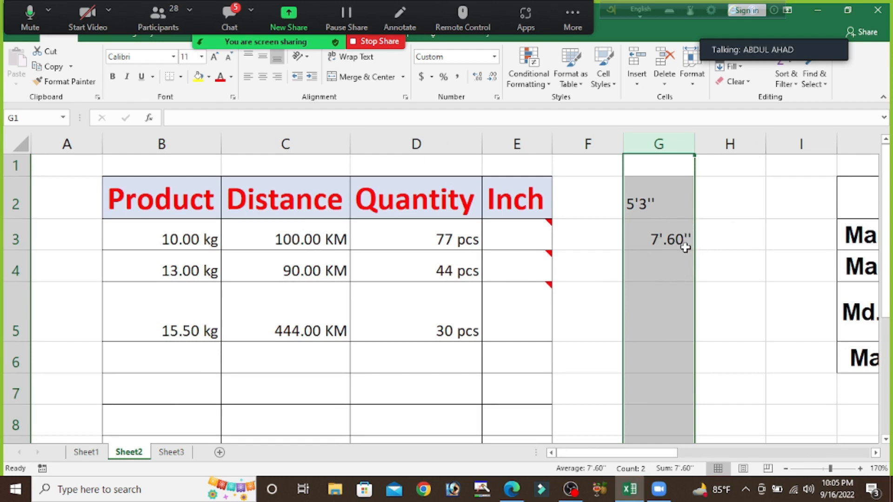
pyautogui.click(661, 277)
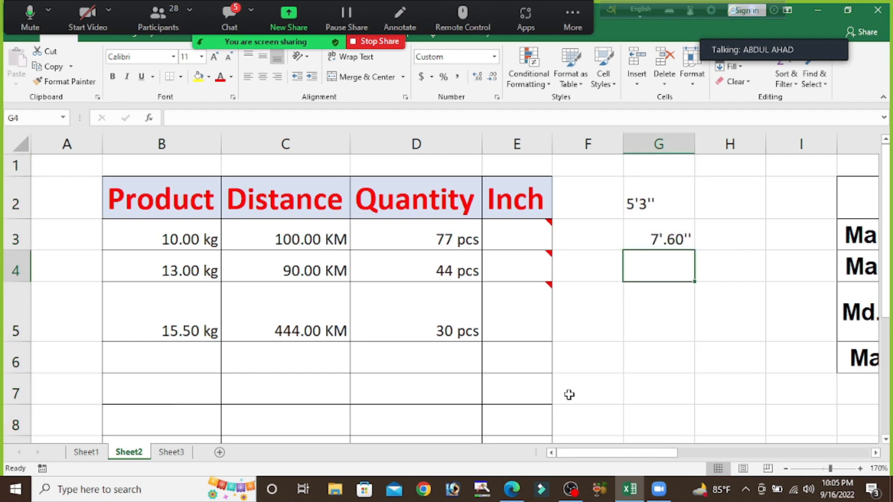
pyautogui.write('7')
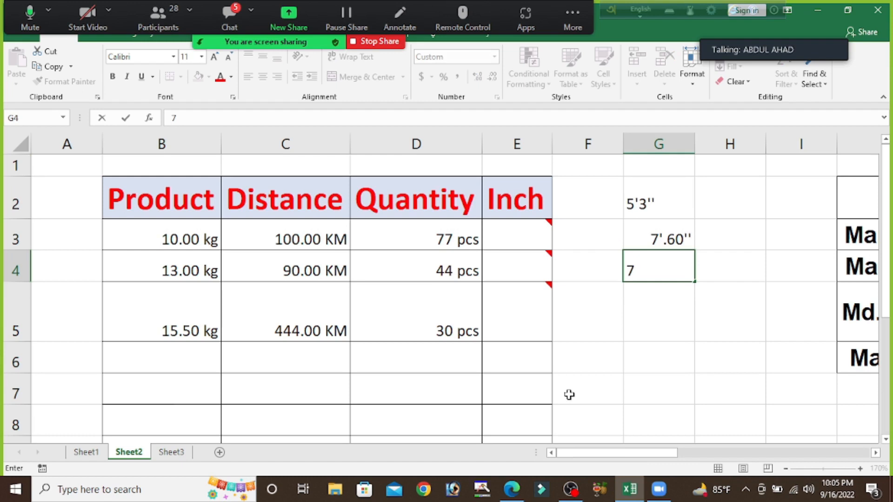
pyautogui.write("'.06")
pyautogui.press('Return')
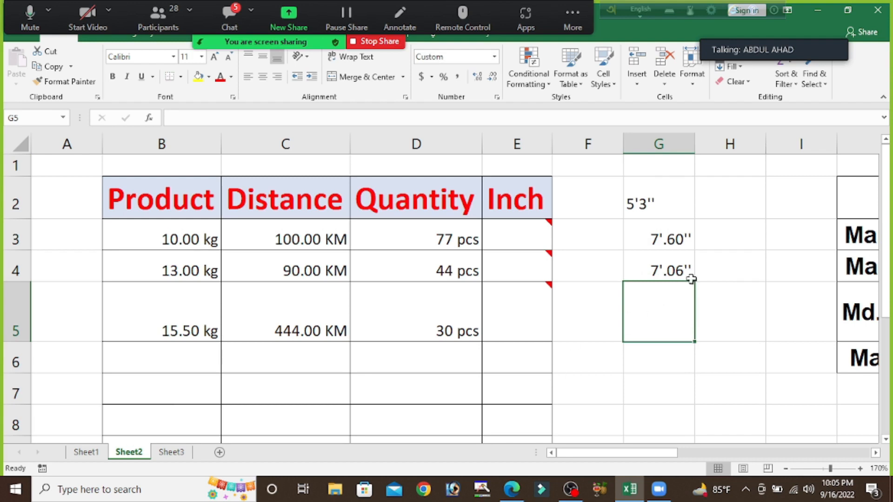